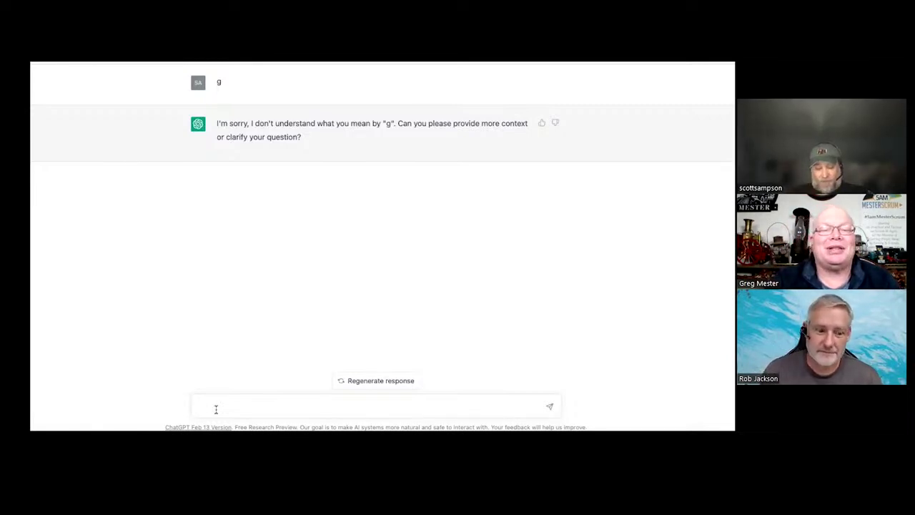
# Send the prompt "Act as a product owner" in the current chat.
pyautogui.write('All')
pyautogui.press('BackSpace')
pyautogui.press('BackSpace')
pyautogui.write('ct')
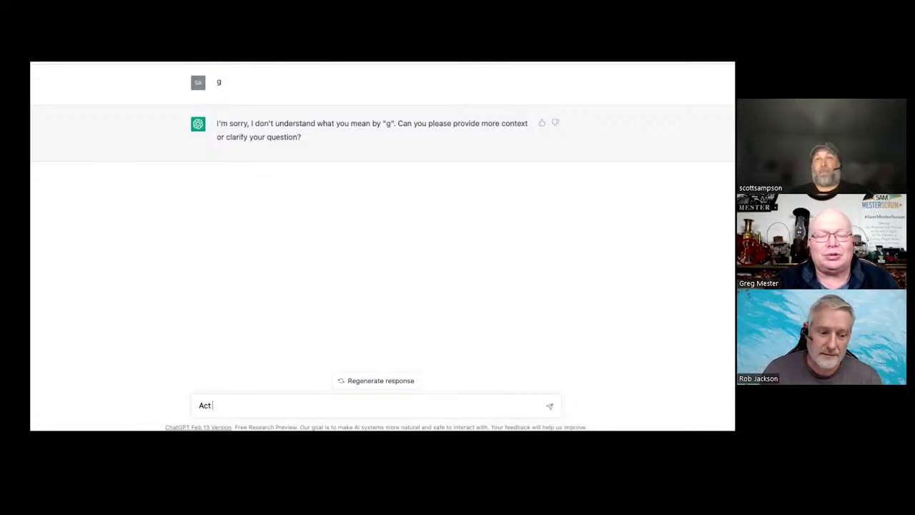
pyautogui.write(' as a p')
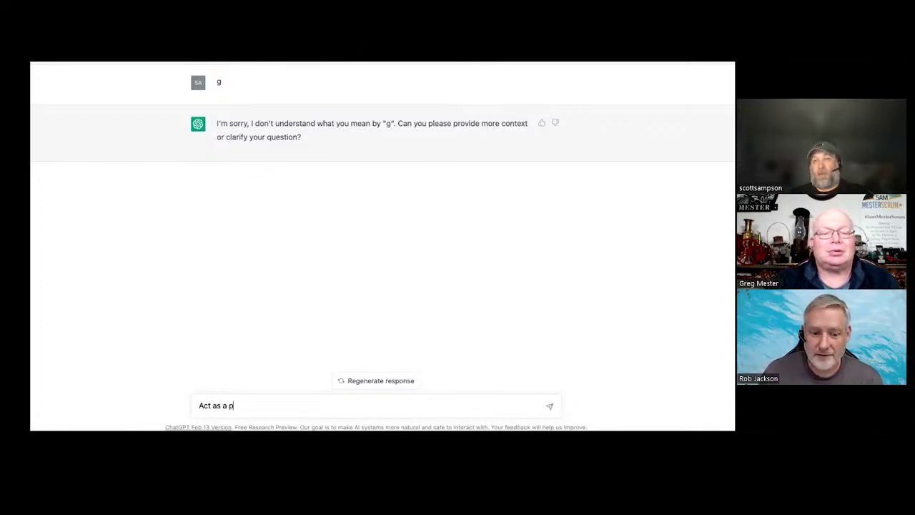
pyautogui.write('roduct s')
pyautogui.press('BackSpace')
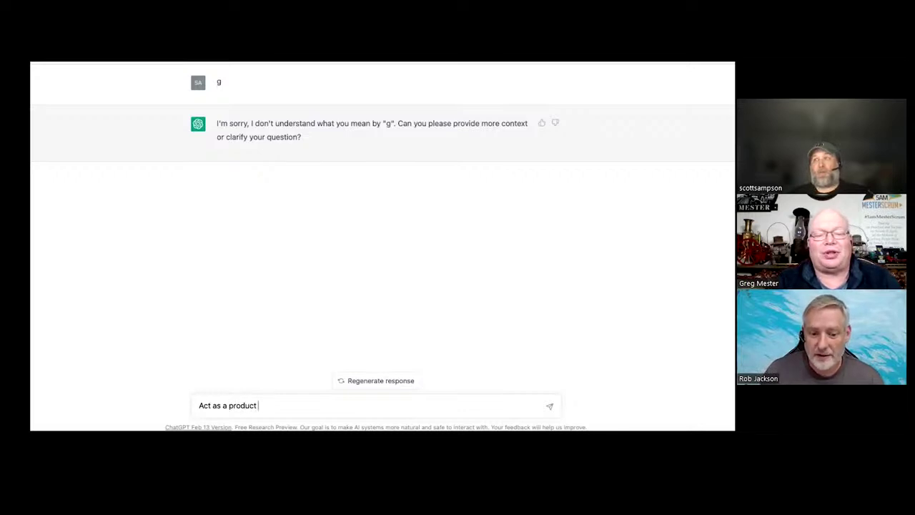
pyautogui.write('owner')
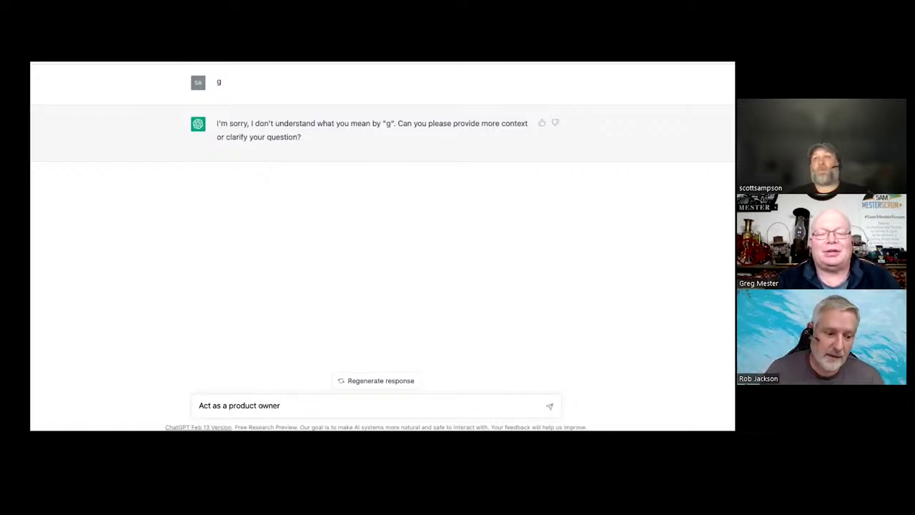
pyautogui.press('Return')
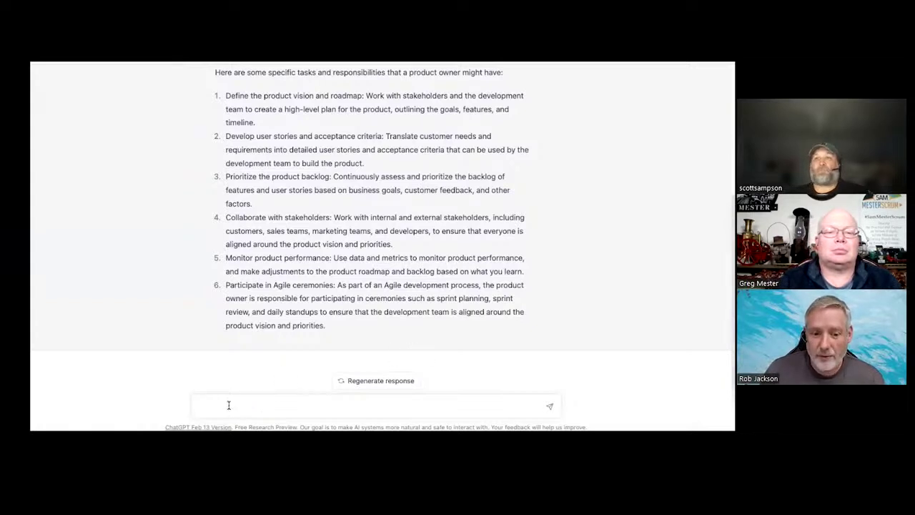
# Draft a new prompt reading "Act as a product owner and write the epic features and stories".
pyautogui.write('Act as a product owner and write a fe')
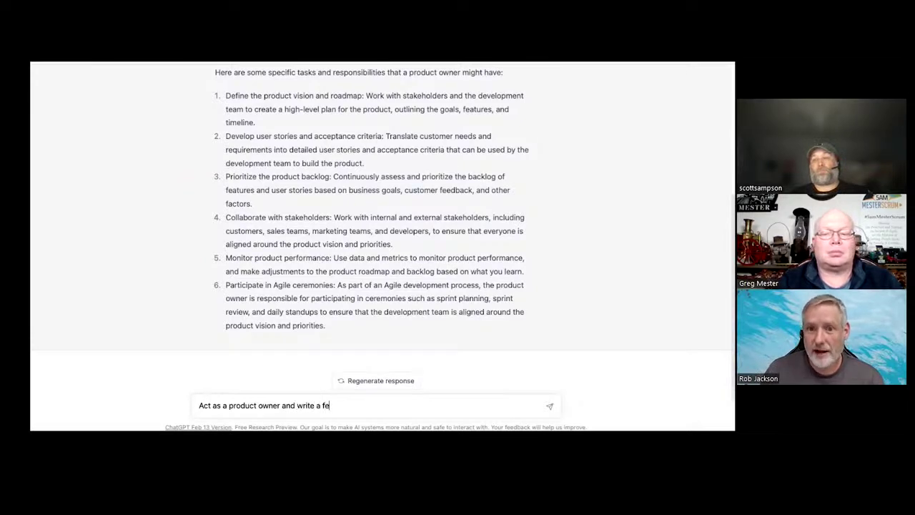
pyautogui.write('ature and st')
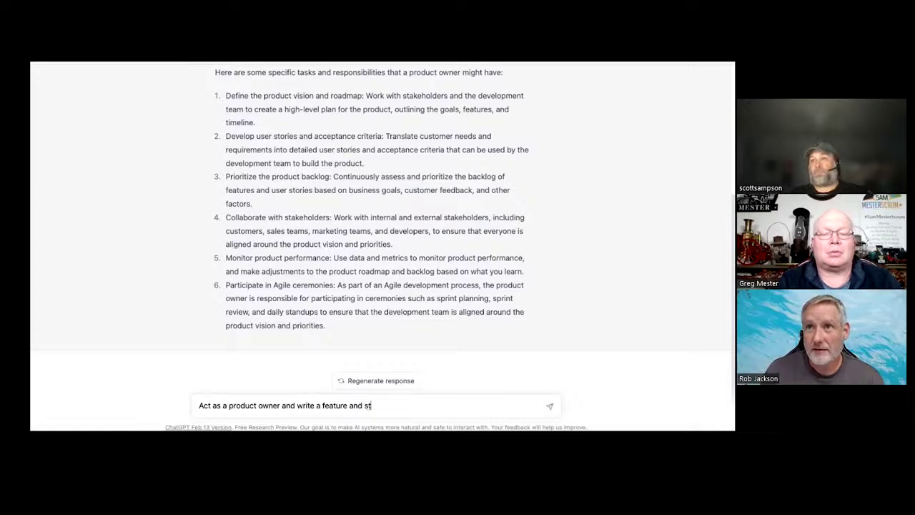
pyautogui.press('BackSpace')
pyautogui.press('BackSpace')
pyautogui.press('BackSpace')
pyautogui.press('BackSpace')
pyautogui.press('BackSpace')
pyautogui.press('BackSpace')
pyautogui.press('BackSpace')
pyautogui.press('BackSpace')
pyautogui.press('BackSpace')
pyautogui.press('BackSpace')
pyautogui.press('BackSpace')
pyautogui.press('BackSpace')
pyautogui.press('BackSpace')
pyautogui.press('BackSpace')
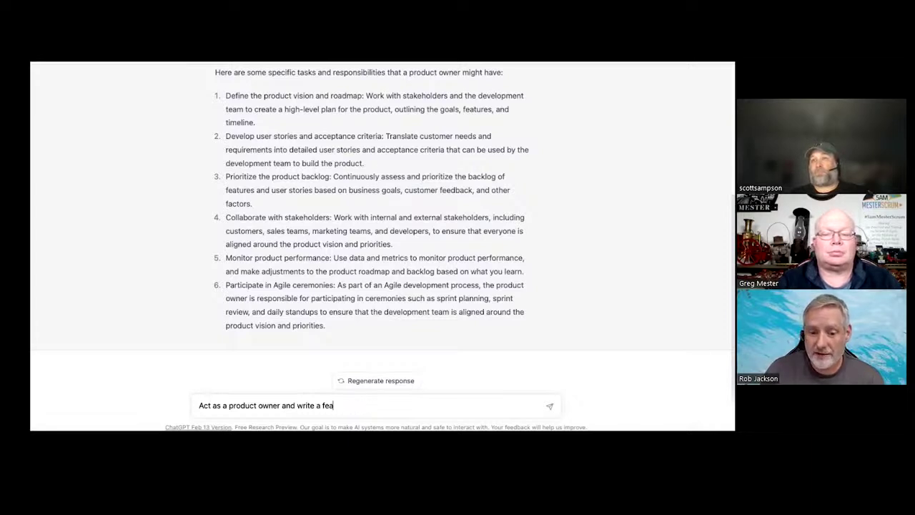
pyautogui.press('BackSpace')
pyautogui.press('BackSpace')
pyautogui.write('the ep')
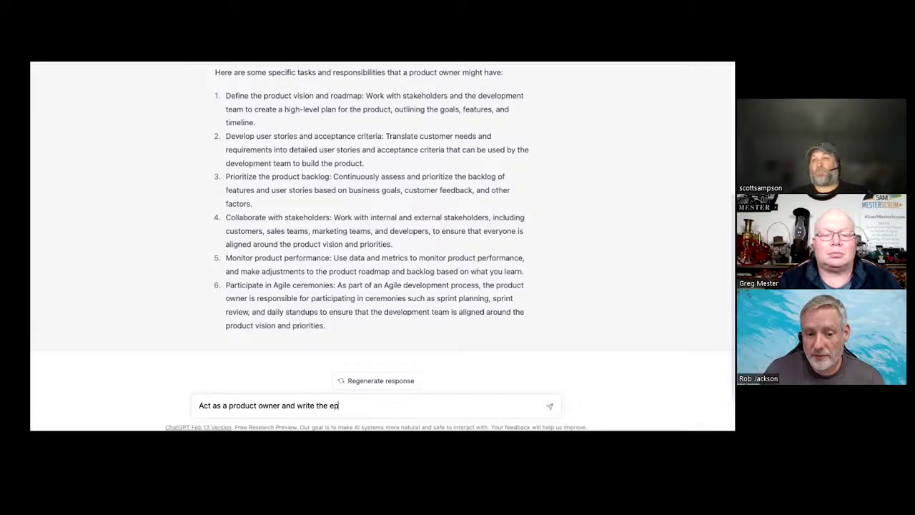
pyautogui.write('ic freatur')
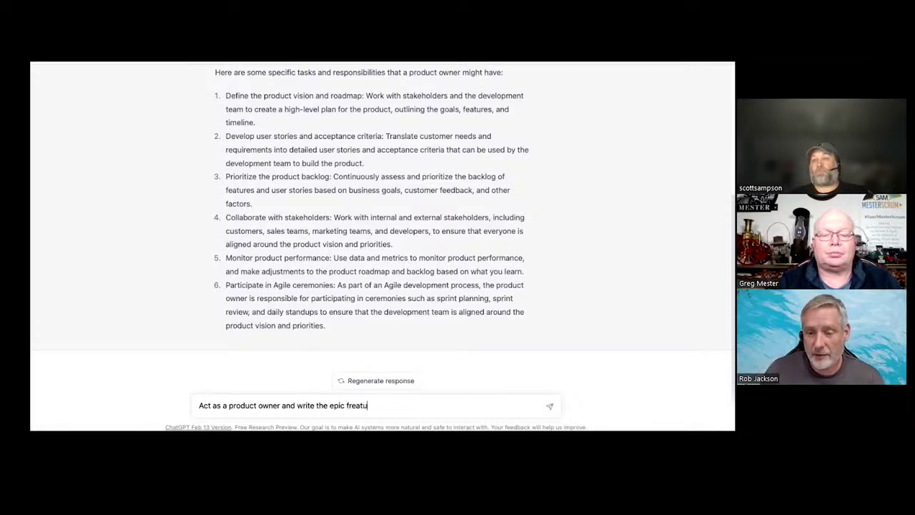
pyautogui.press('BackSpace')
pyautogui.press('BackSpace')
pyautogui.press('BackSpace')
pyautogui.press('BackSpace')
pyautogui.press('BackSpace')
pyautogui.press('BackSpace')
pyautogui.write('e')
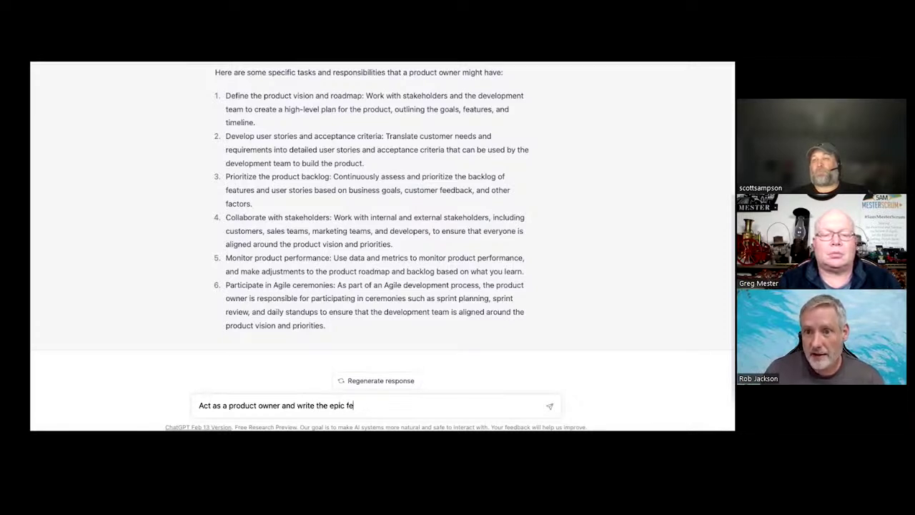
pyautogui.write('atures and s')
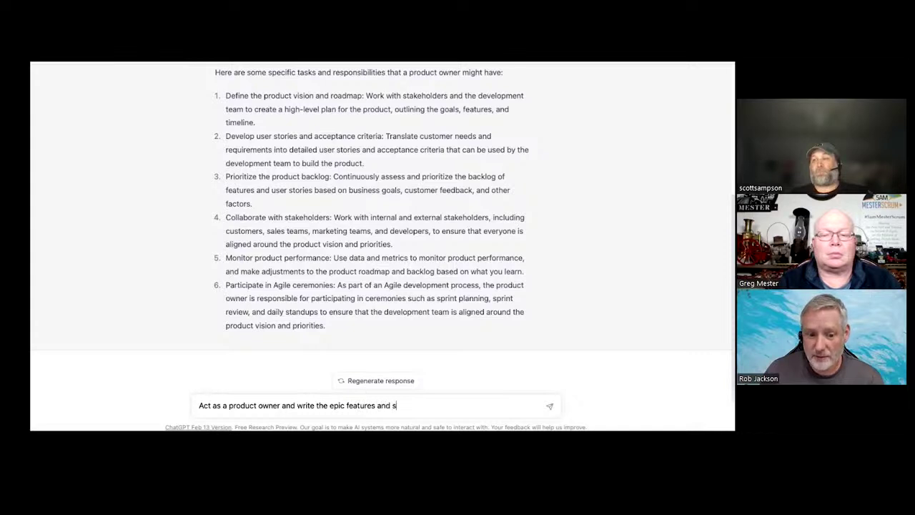
pyautogui.write('tories')
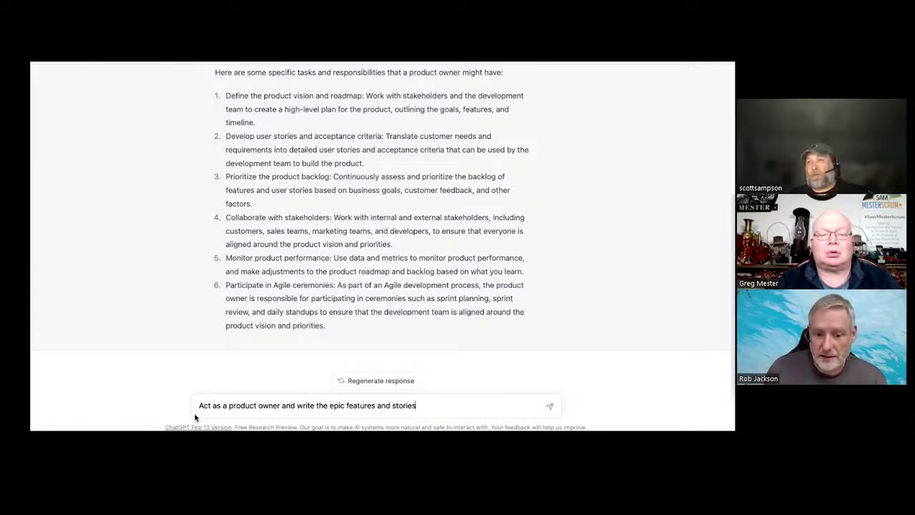
# Insert a comma after "epic" in the drafted prompt, leaving a single space before "features".
pyautogui.click(347, 406)
pyautogui.write(',')
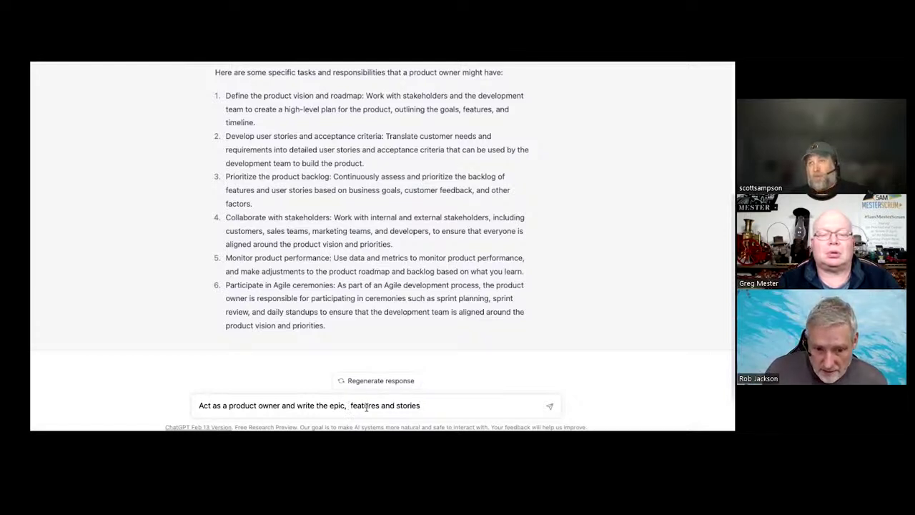
pyautogui.click(436, 405)
pyautogui.click(348, 405)
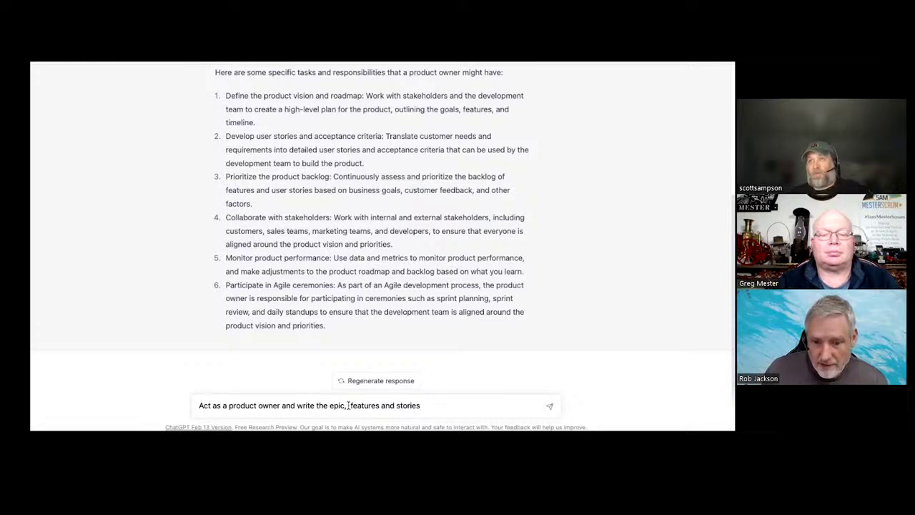
pyautogui.press('BackSpace')
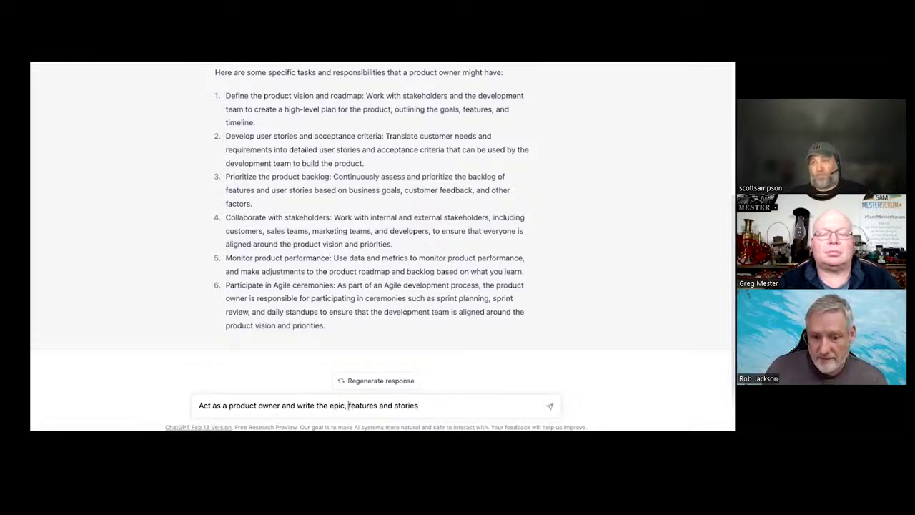
# End the drafted sentence with a period, append "For a feature that I will give you." and send the prompt.
pyautogui.click(456, 406)
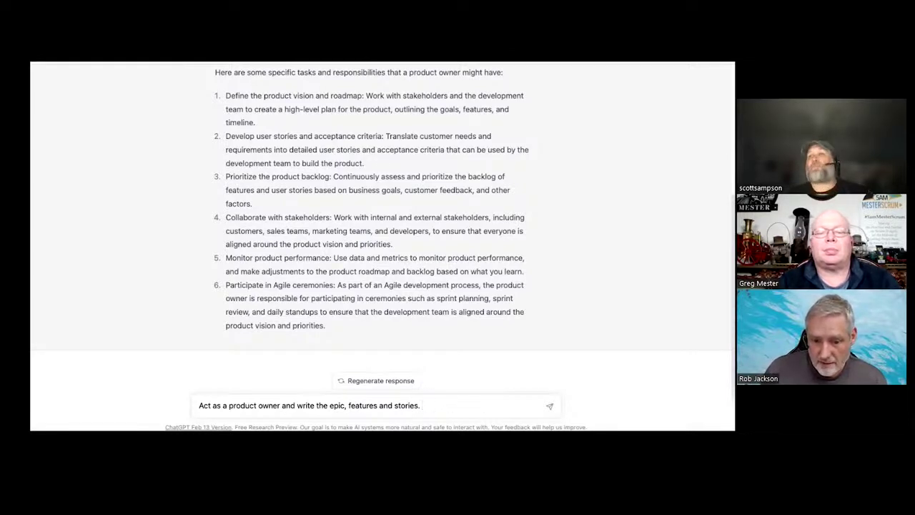
pyautogui.write('For a feature that I wil')
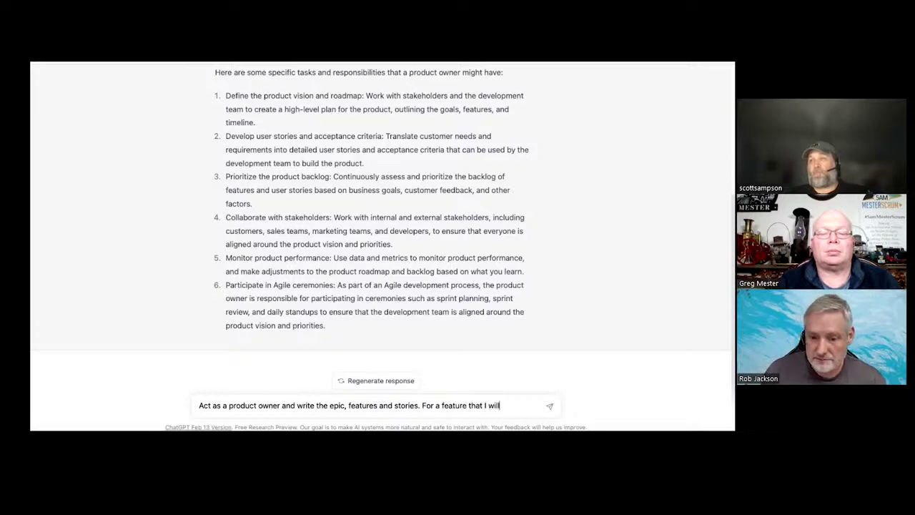
pyautogui.write('l give you.')
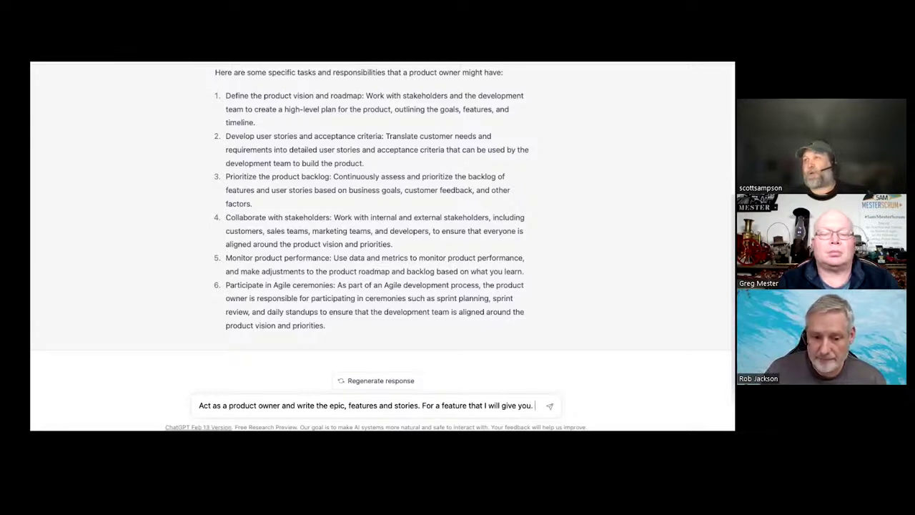
pyautogui.press('Return')
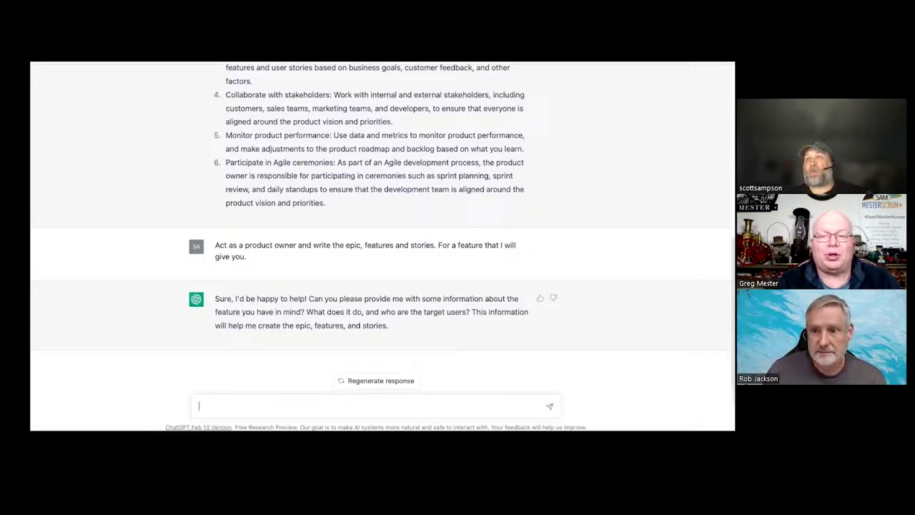
# Start a reply reading "The epic is a dashboard with a pie chart for sales over the past month".
pyautogui.write('The ')
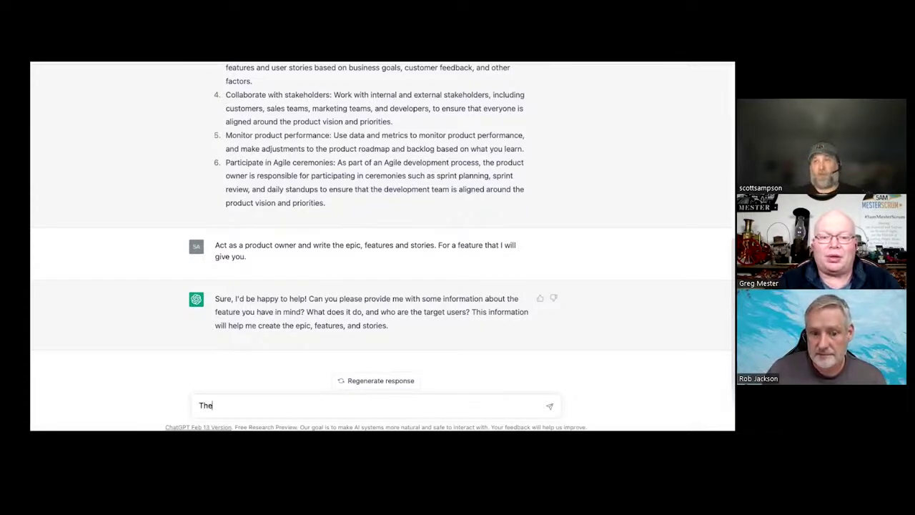
pyautogui.write('epic is a')
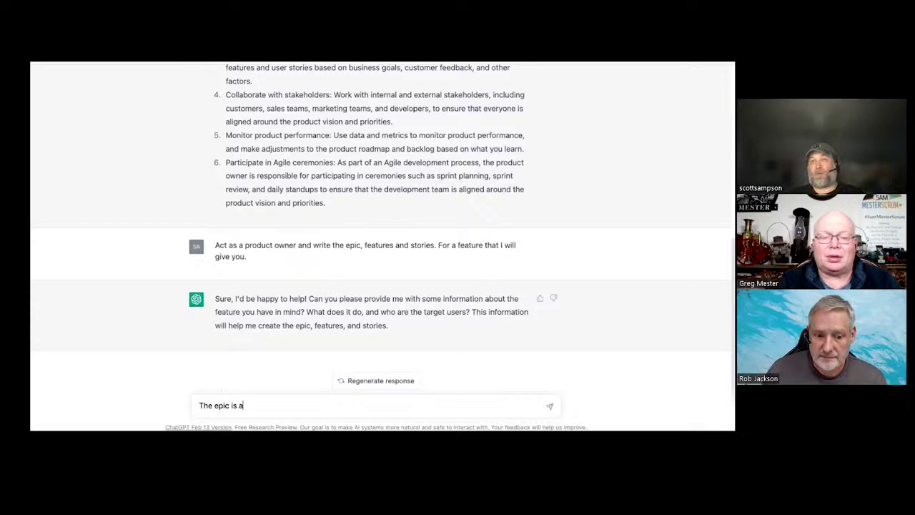
pyautogui.write(' sashb')
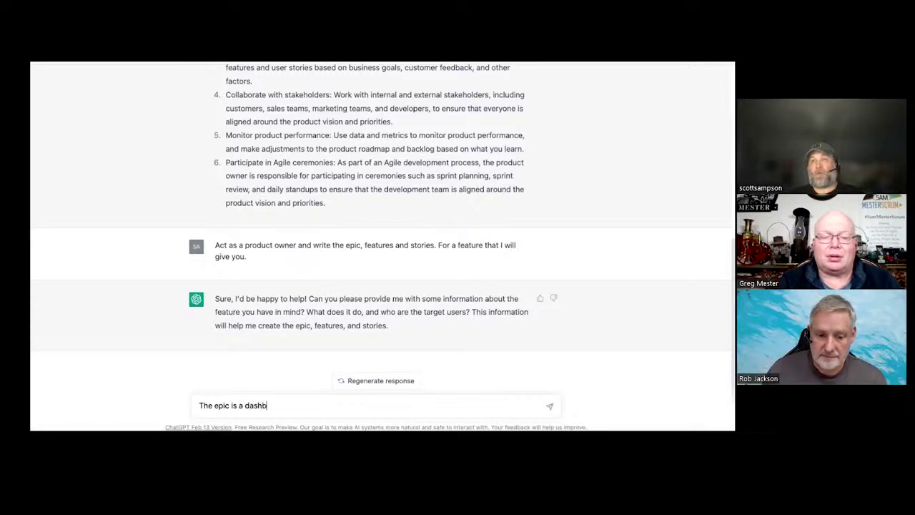
pyautogui.write('oard with')
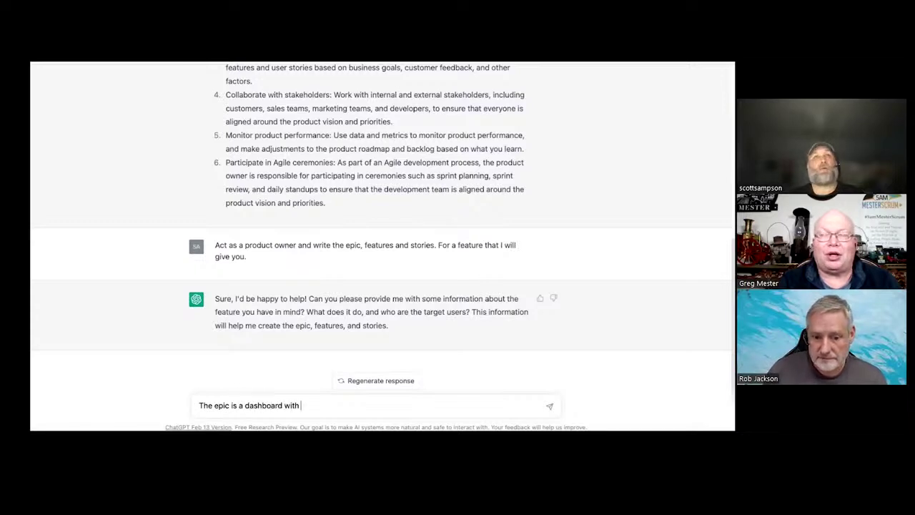
pyautogui.write(' a pie char')
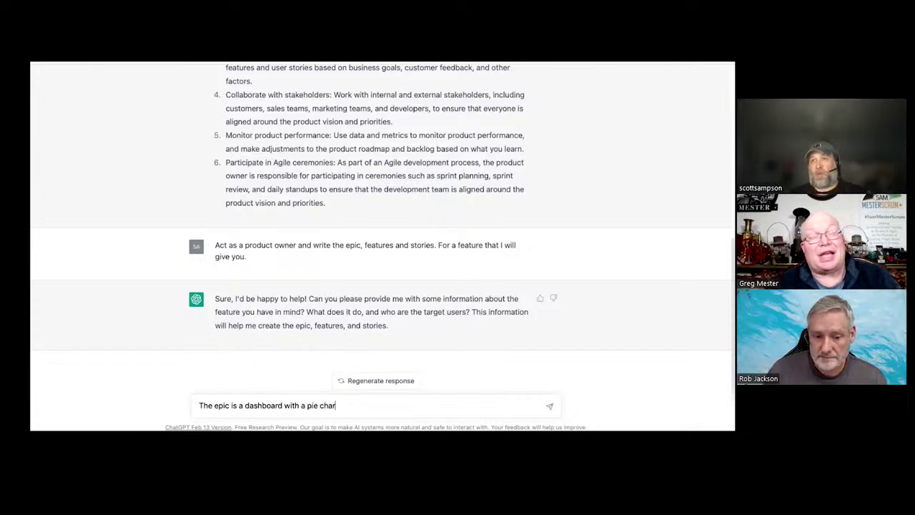
pyautogui.write('t for sales')
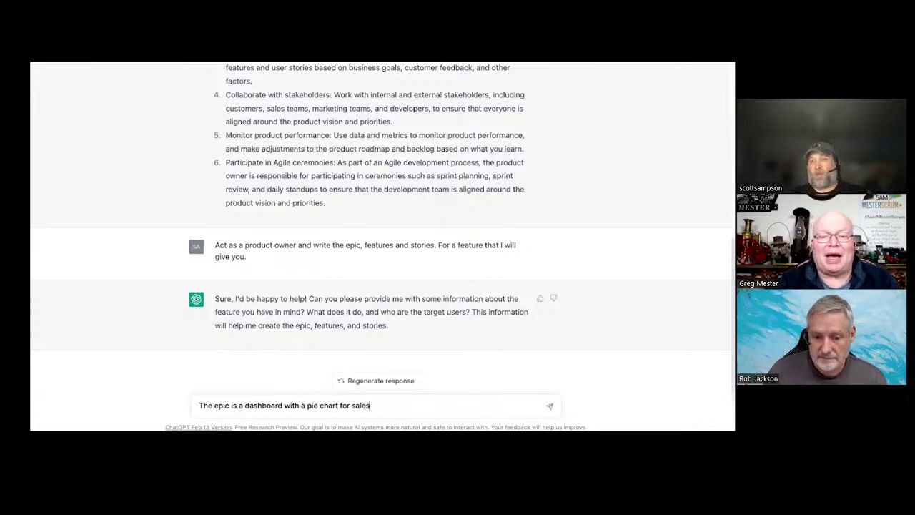
pyautogui.write(' over t')
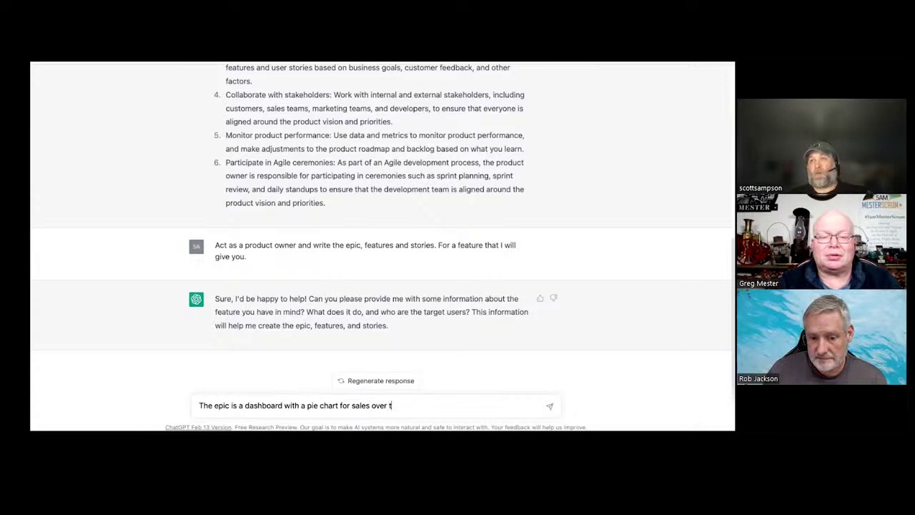
pyautogui.write('he pas')
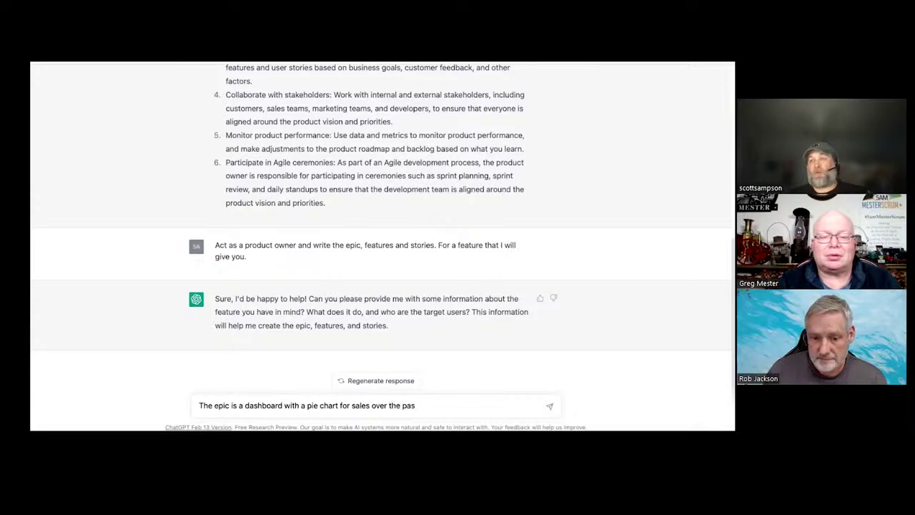
pyautogui.write('t month')
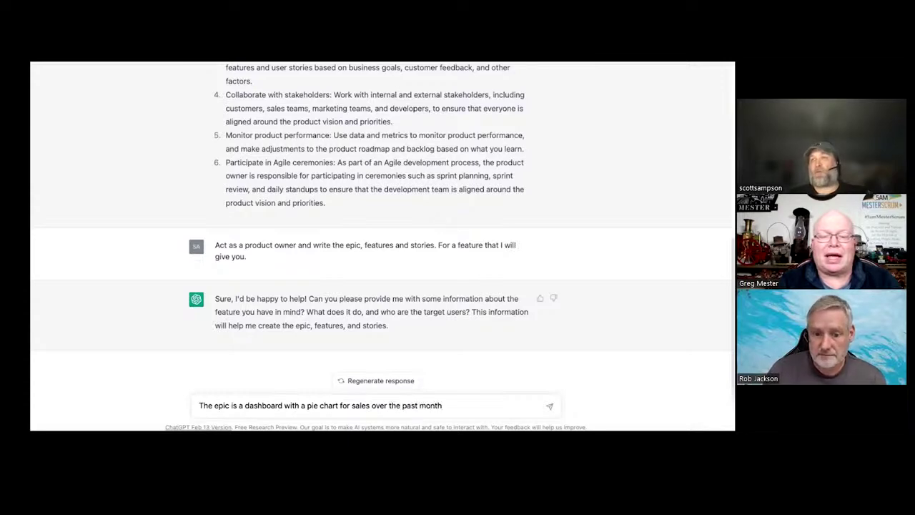
# Extend the drafted reply with "and tracking of social media hits and the weather.".
pyautogui.write(' and')
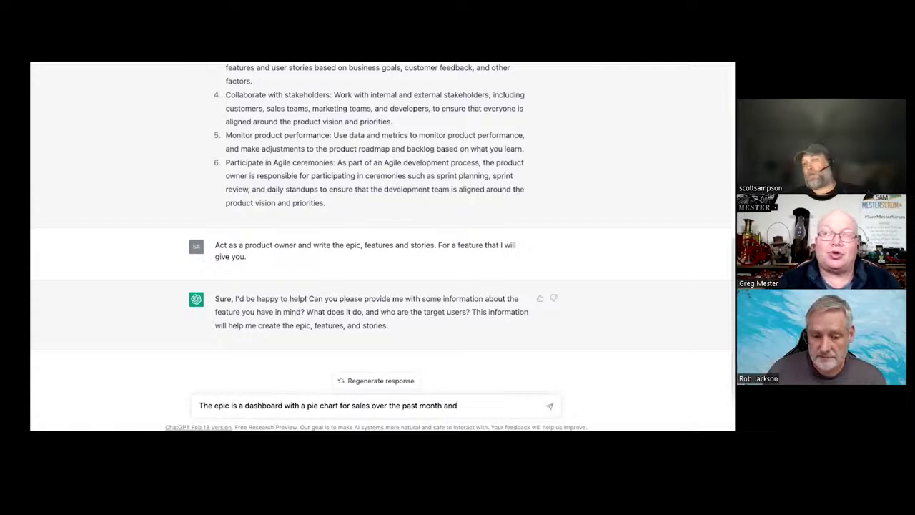
pyautogui.write(' tracking ')
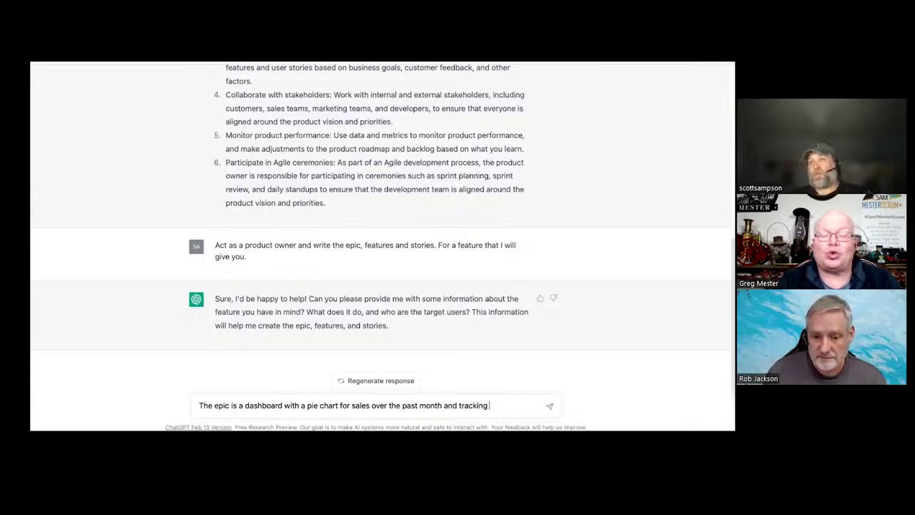
pyautogui.write('of social media ')
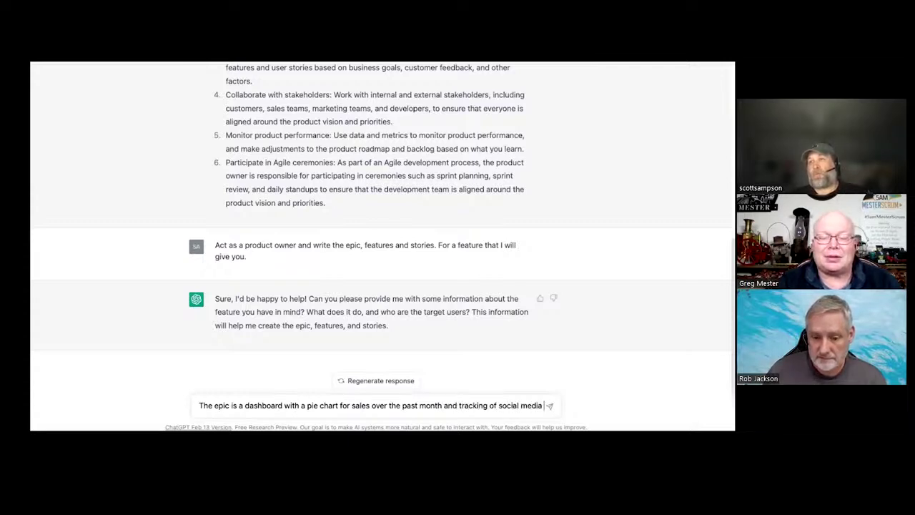
pyautogui.write('hits')
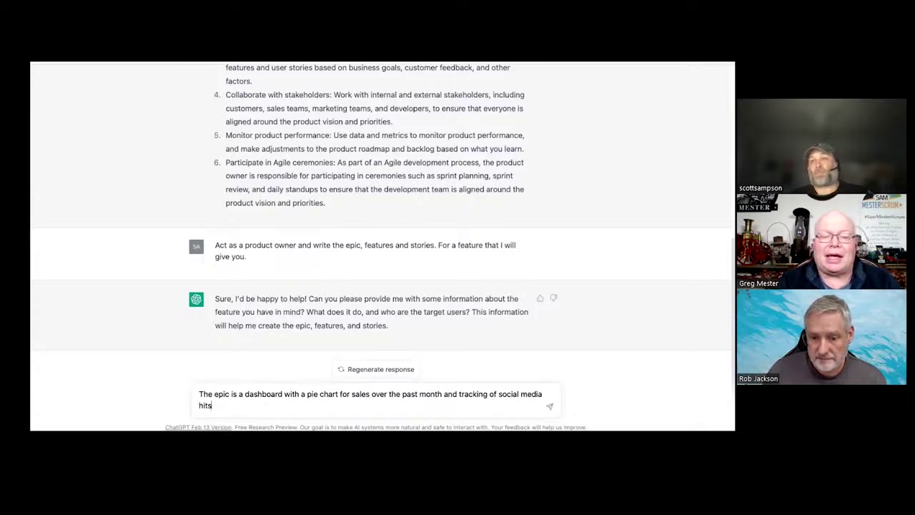
pyautogui.write(' and')
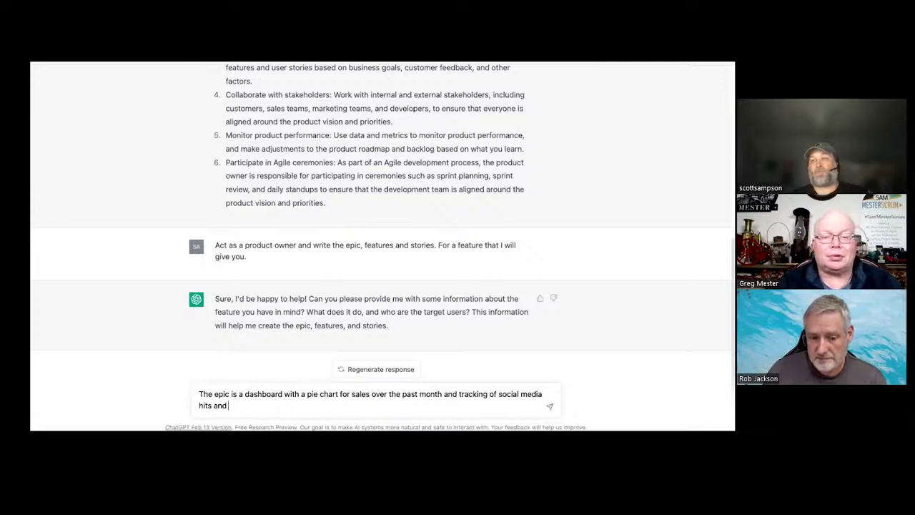
pyautogui.write('the weather.')
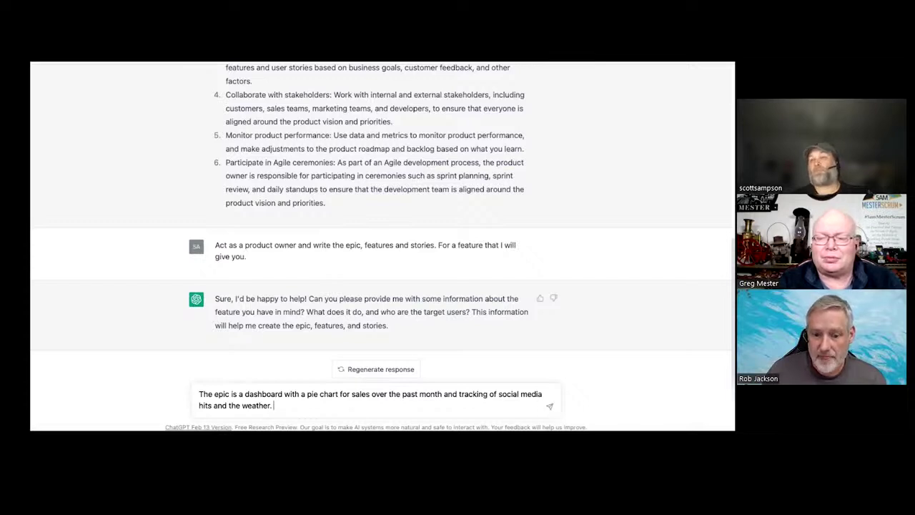
# Send the dashboard description and look through the generated epic, features and user stories.
pyautogui.click(552, 409)
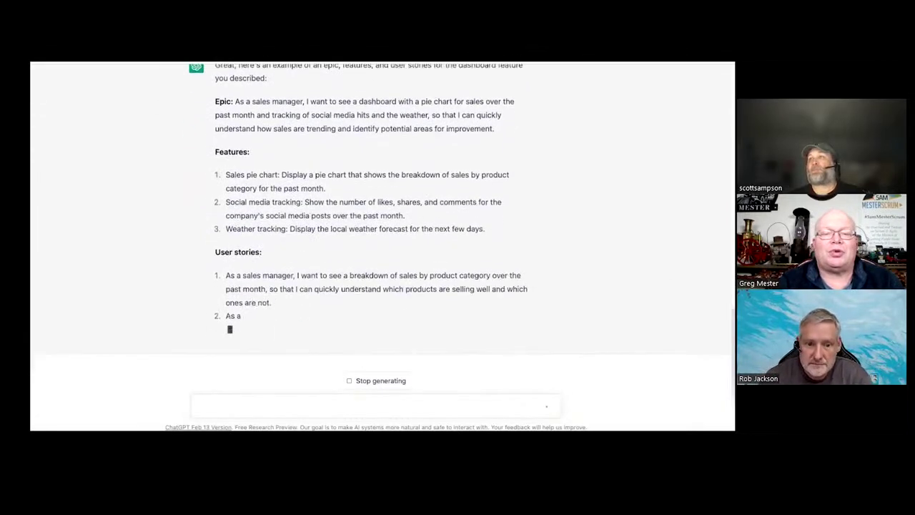
pyautogui.scroll(1, 383, 215)
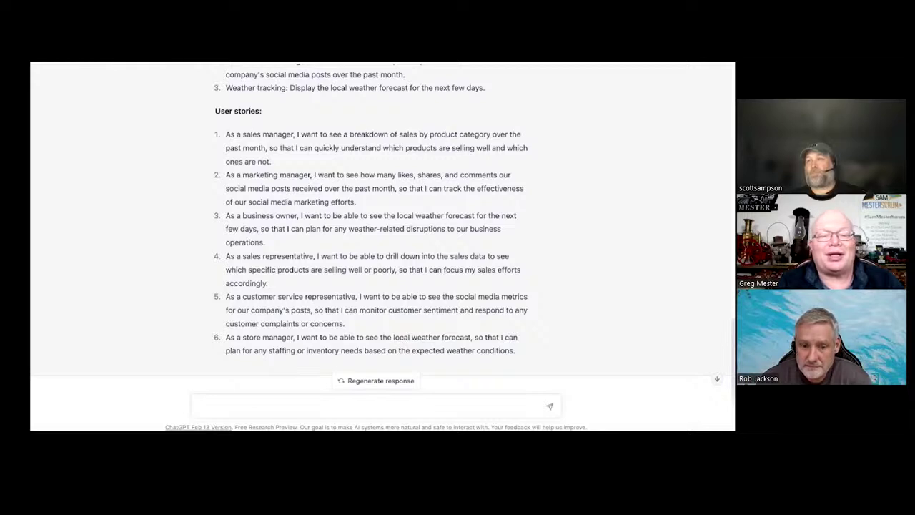
pyautogui.tripleClick(381, 381)
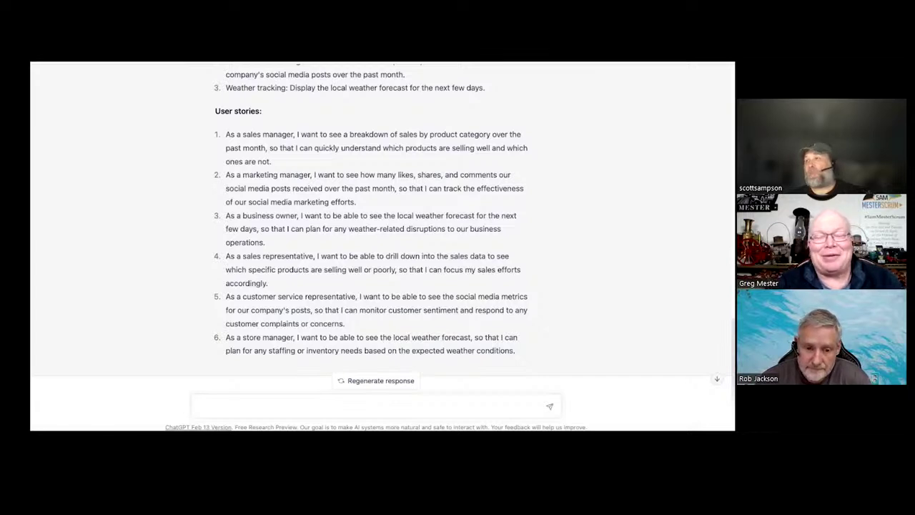
pyautogui.scroll(-1, 382, 224)
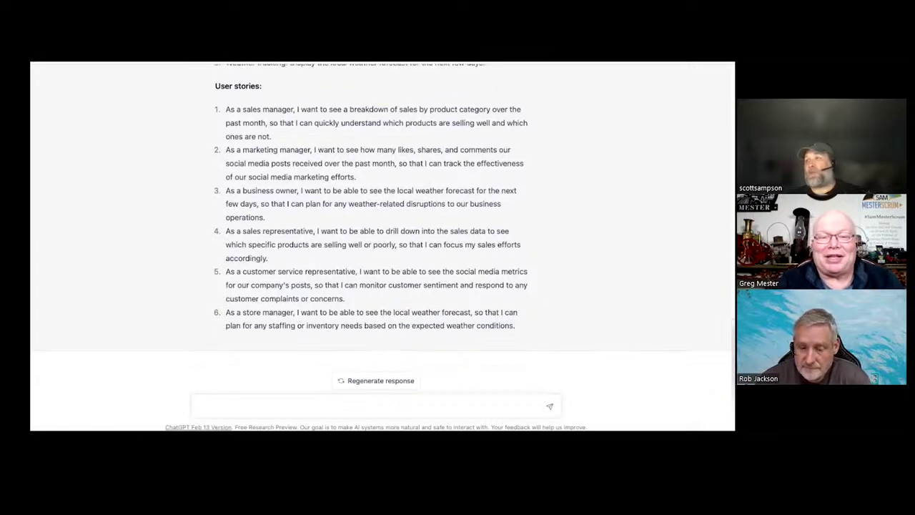
# Send the follow-up prompt "Provide me acceptance criteria for each story".
pyautogui.click(436, 407)
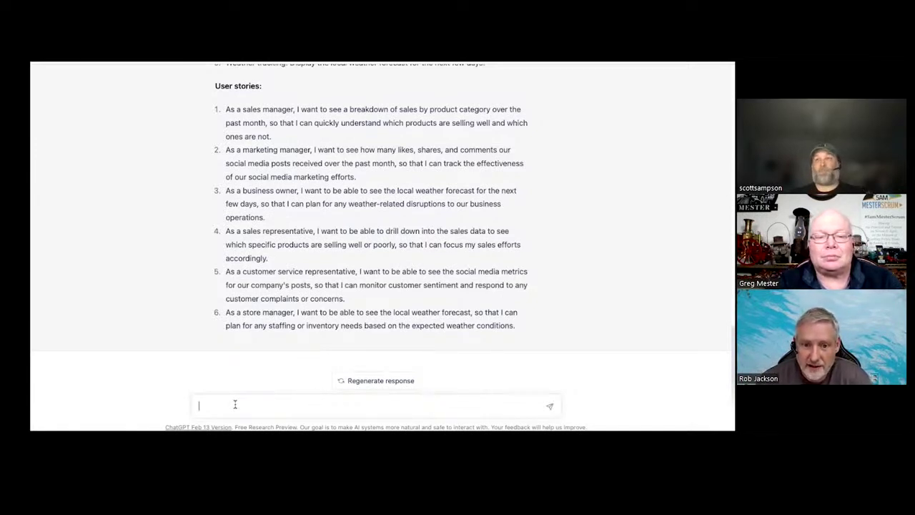
pyautogui.write('Provid')
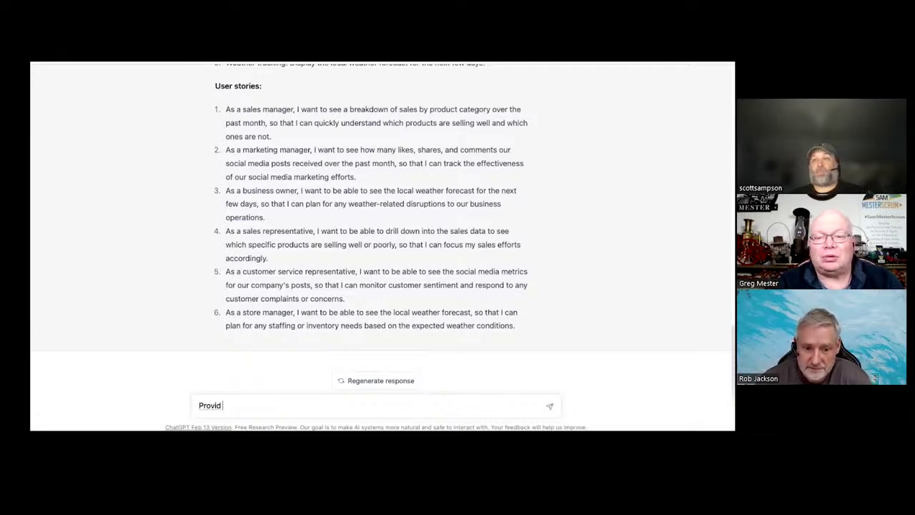
pyautogui.write('e me acce')
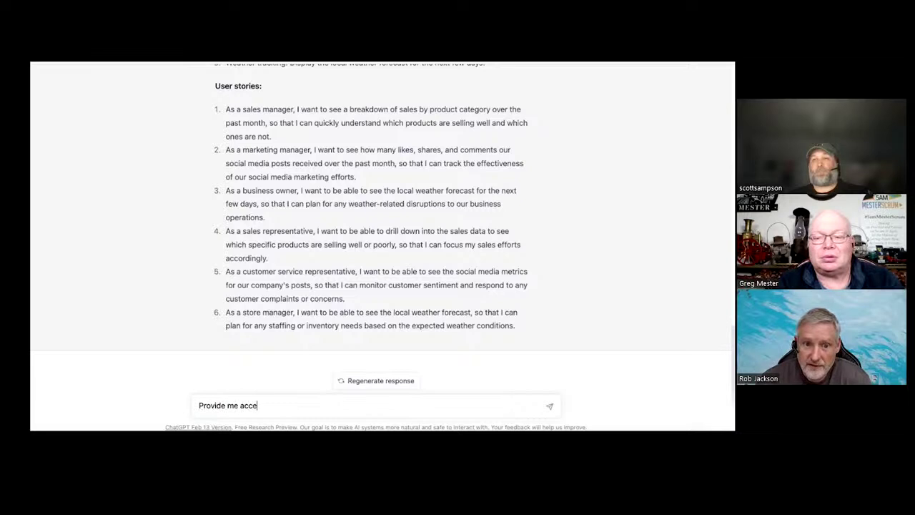
pyautogui.write('ptance crite')
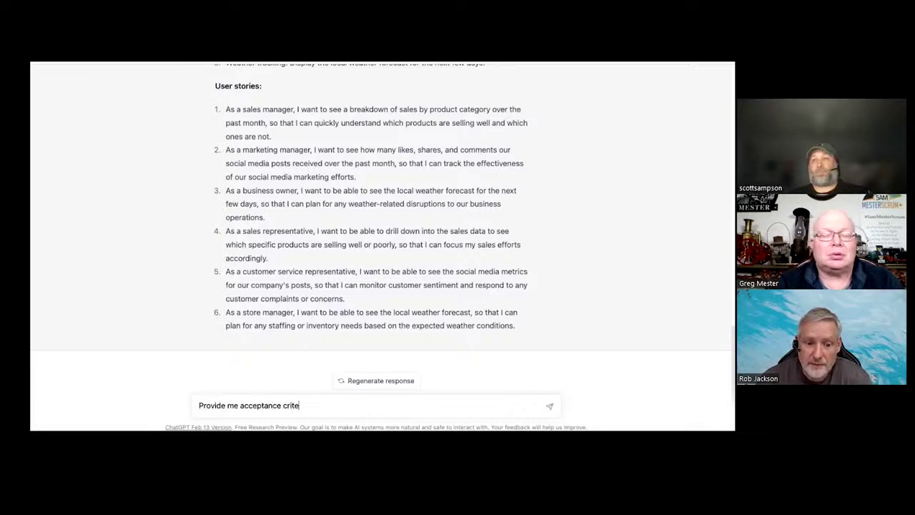
pyautogui.write('ria for each story')
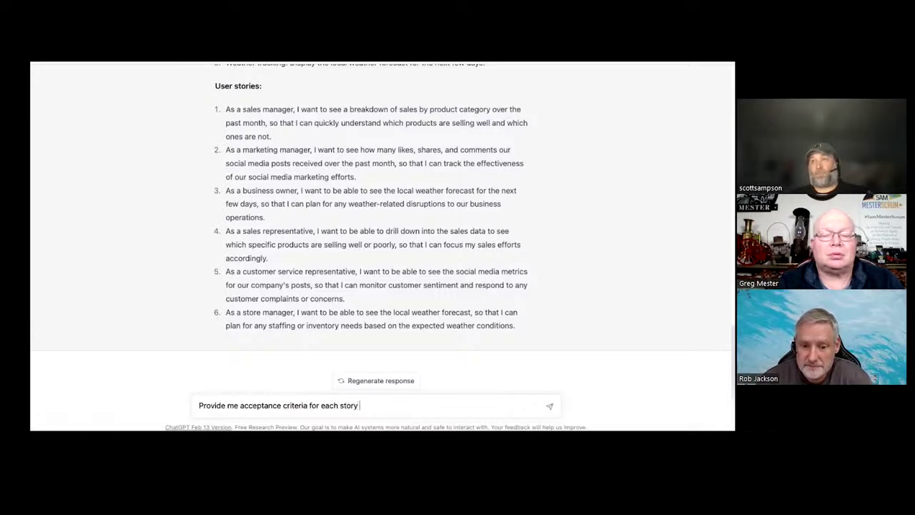
pyautogui.click(550, 409)
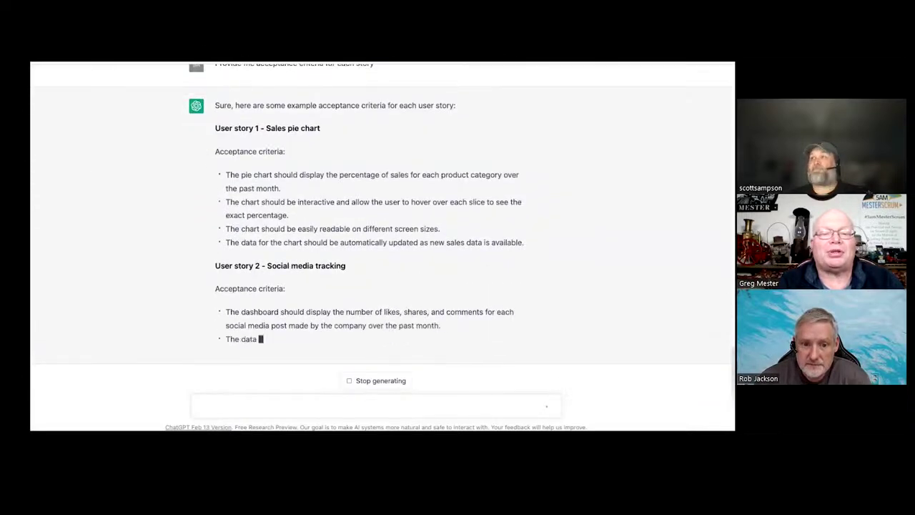
# Look through the acceptance criteria and send the prompt "Provide me the personas for this epic".
pyautogui.scroll(3, 382, 224)
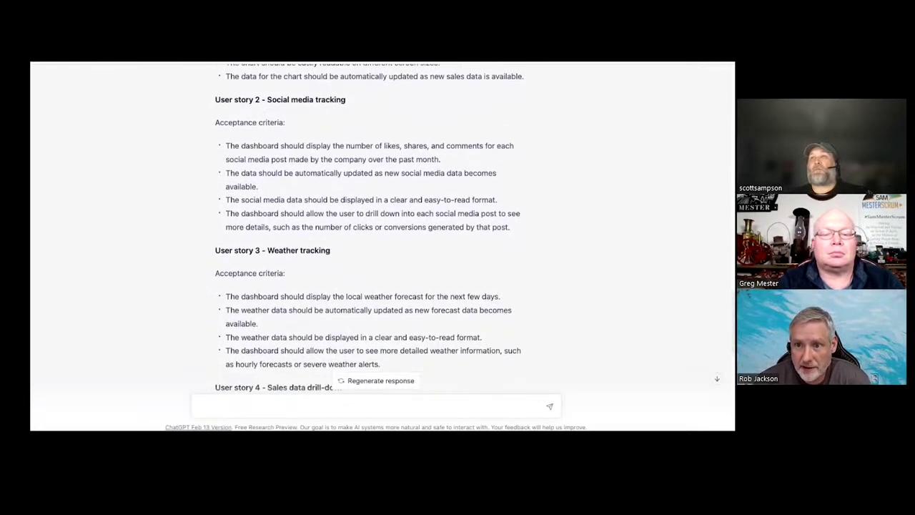
pyautogui.scroll(-3, 370, 224)
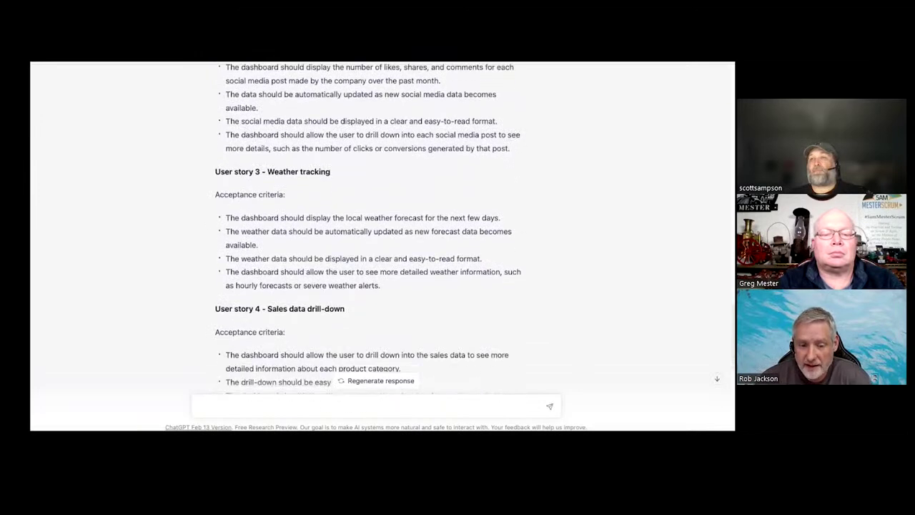
pyautogui.scroll(-10, 370, 224)
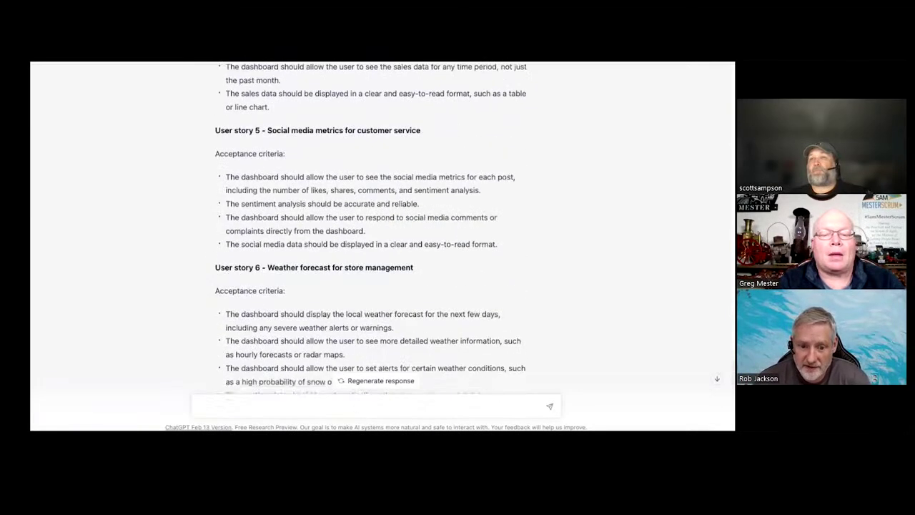
pyautogui.click(231, 409)
pyautogui.write('Provide ')
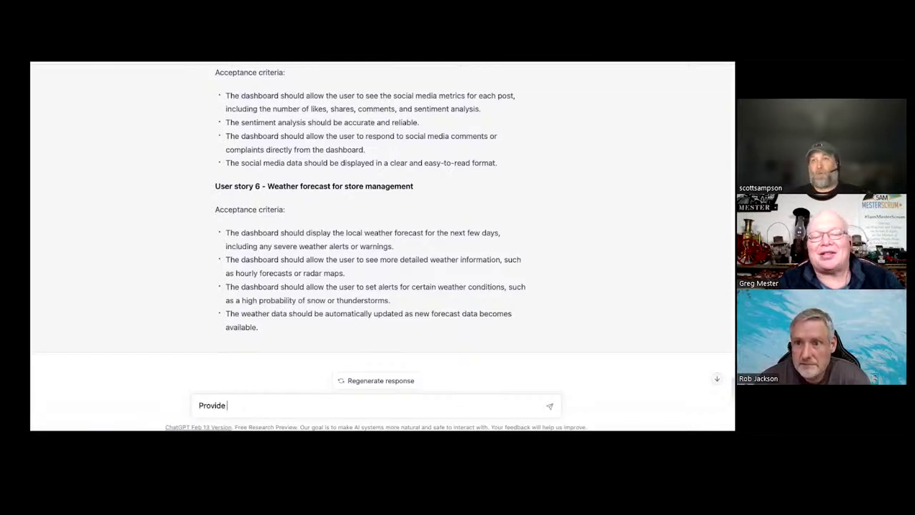
pyautogui.write('me the persona')
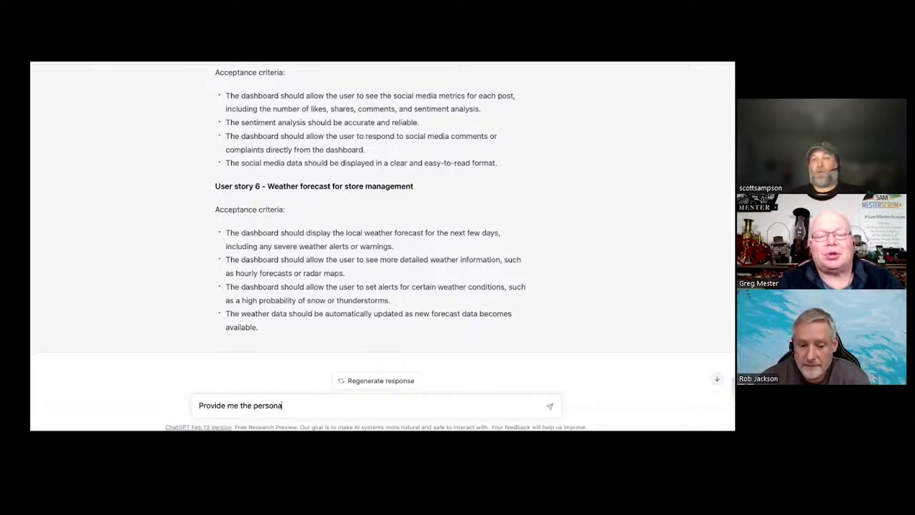
pyautogui.write('s for this ')
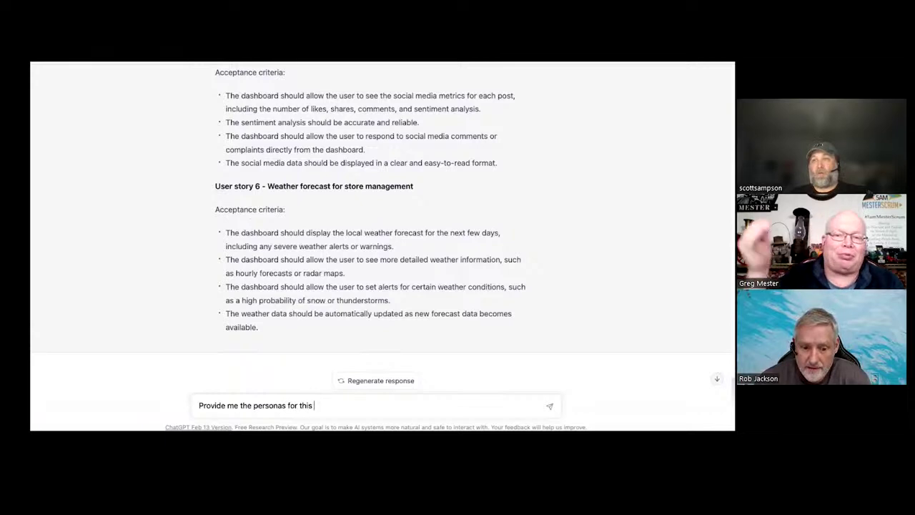
pyautogui.write('epic')
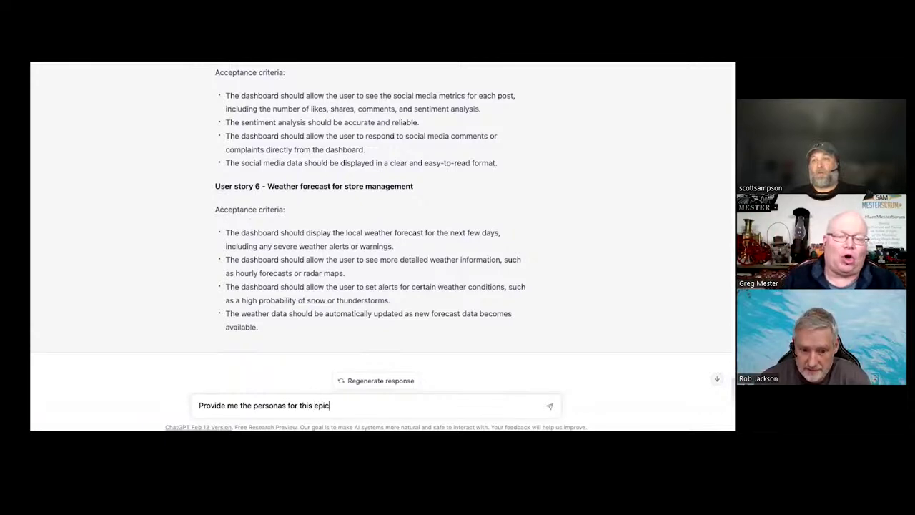
pyautogui.press('Return')
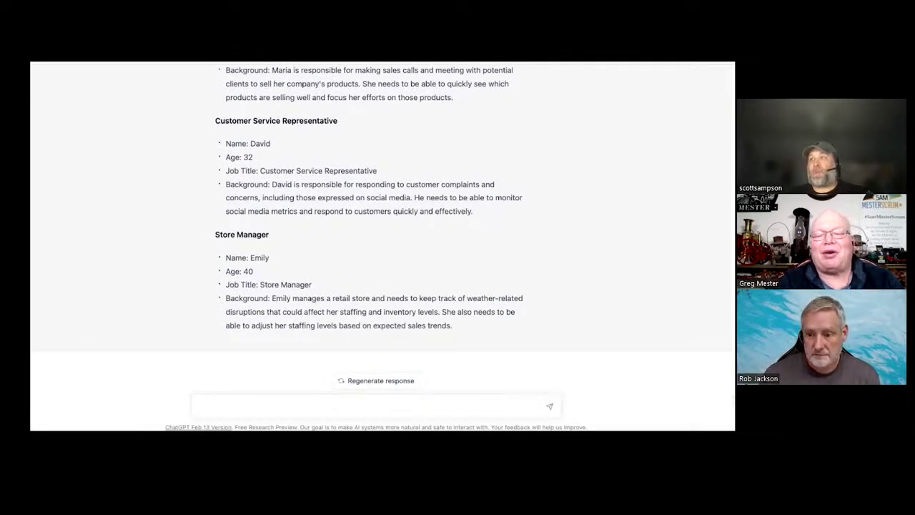
# Look through the generated personas and start a question reading "Do we need to purchase any additional software".
pyautogui.tripleClick(380, 380)
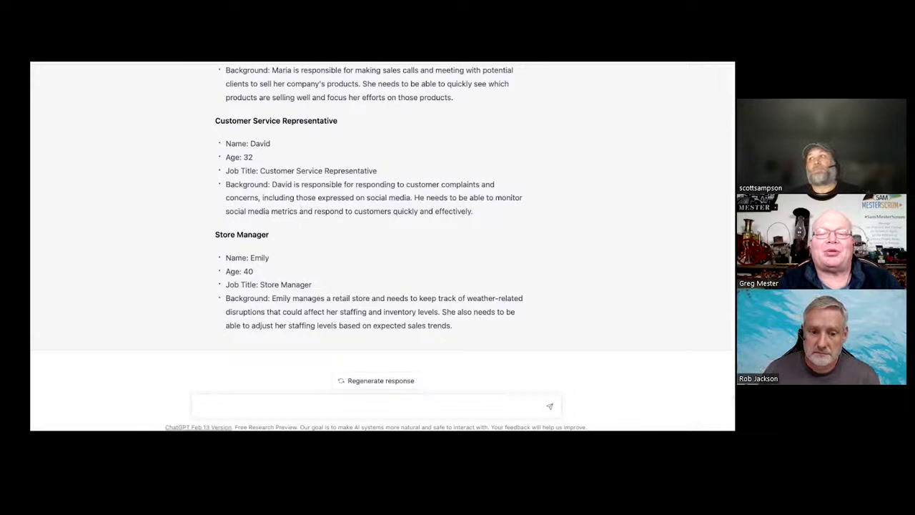
pyautogui.scroll(5, 381, 215)
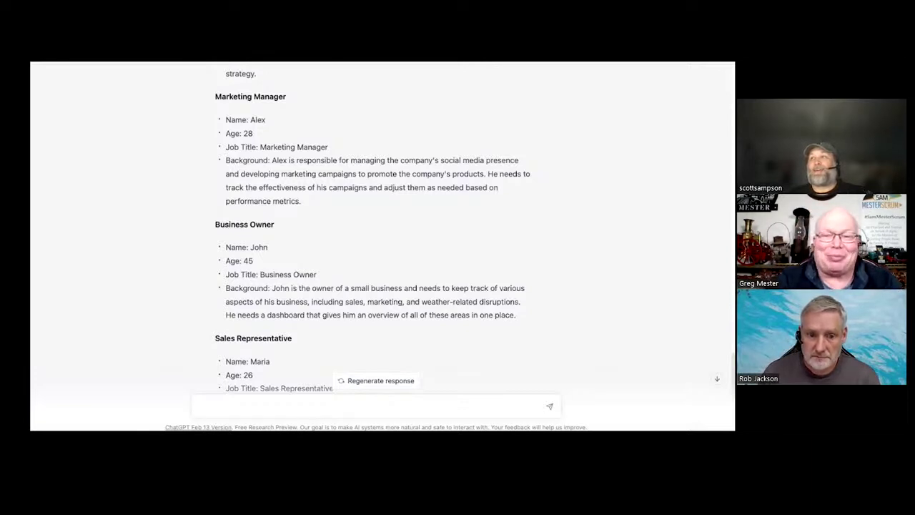
pyautogui.tripleClick(279, 388)
pyautogui.moveTo(279, 387); pyautogui.dragTo(467, 323)
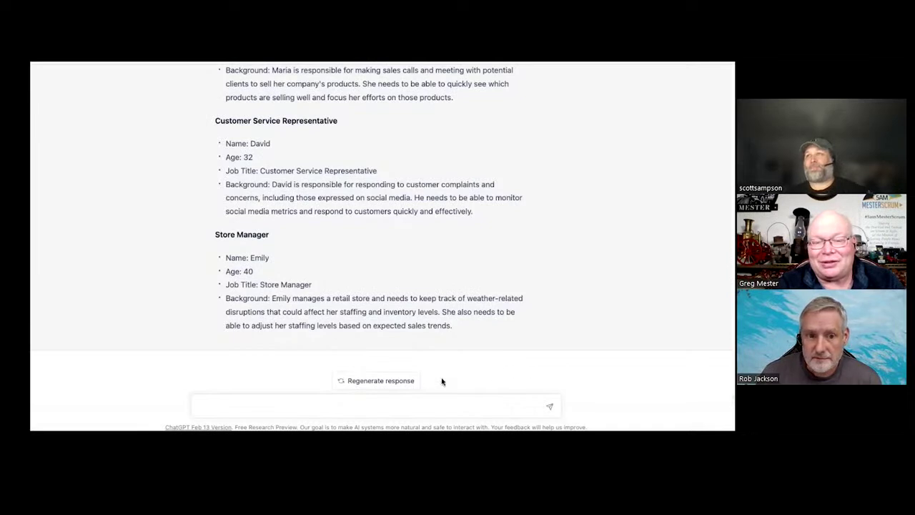
pyautogui.click(380, 407)
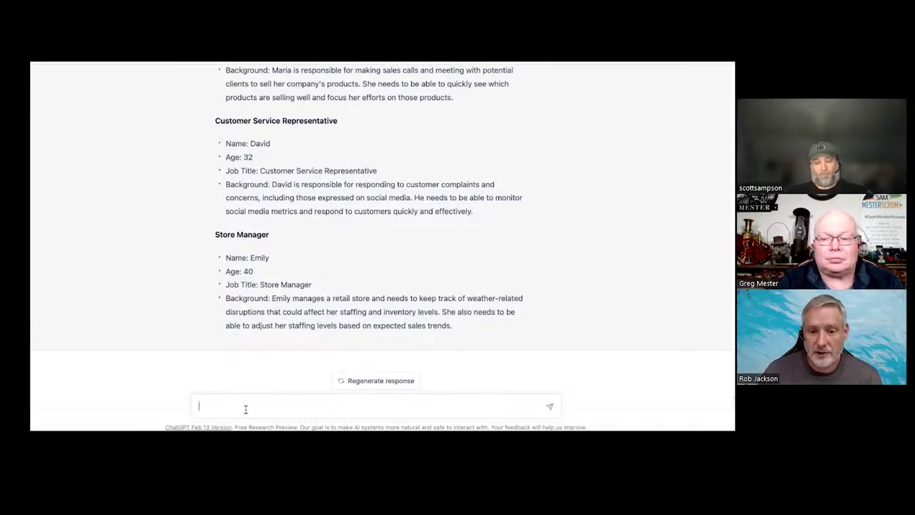
pyautogui.write('D')
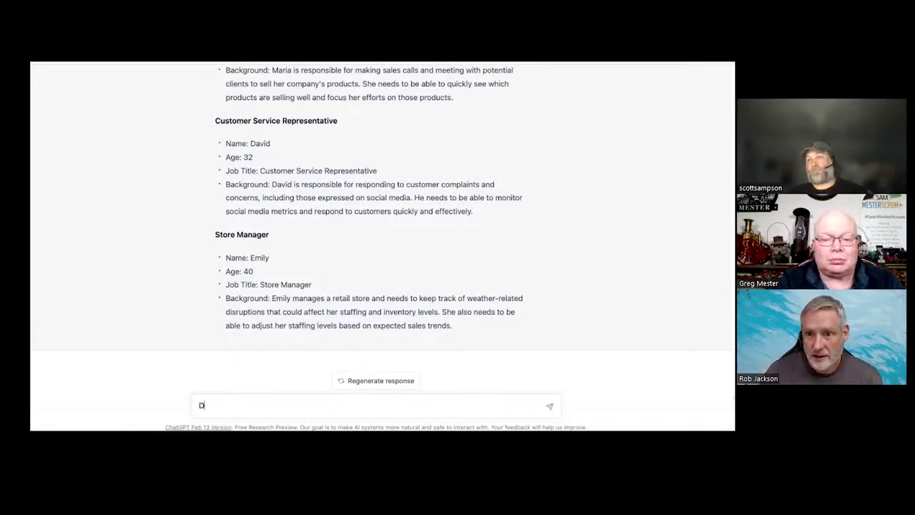
pyautogui.write('o we need ')
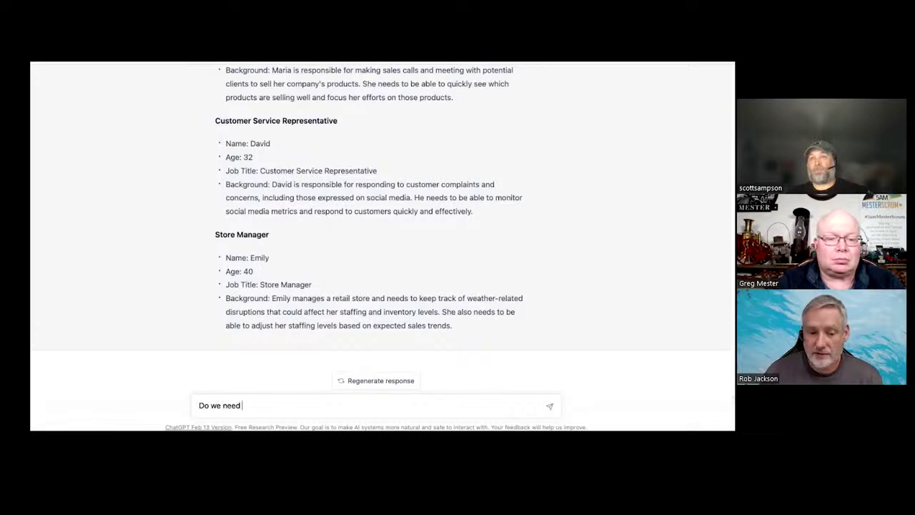
pyautogui.write('to purchase')
pyautogui.press('BackSpace')
pyautogui.press('BackSpace')
pyautogui.write('ase any addit')
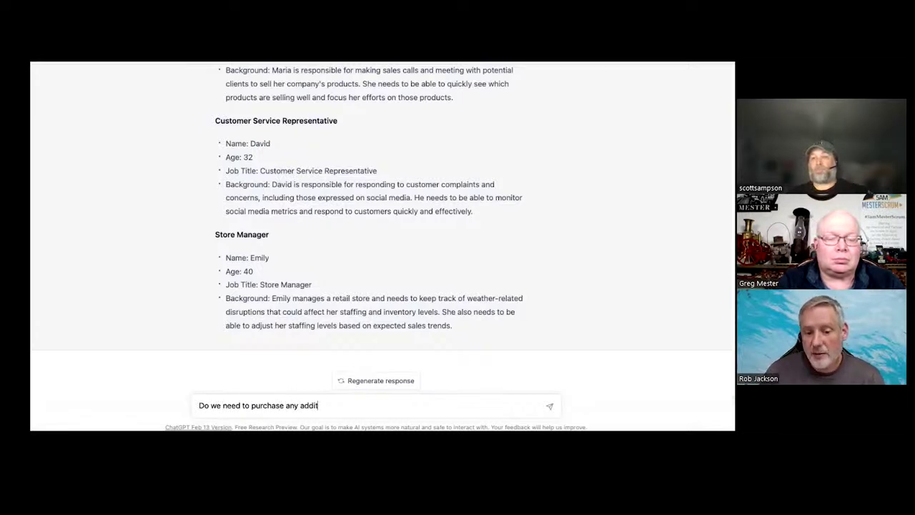
pyautogui.write('ional software ')
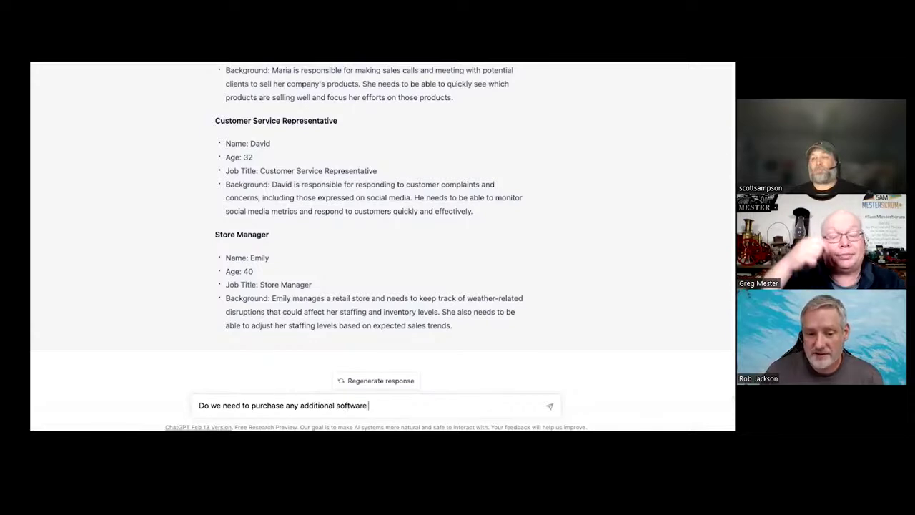
# Complete the drafted question with "to accomplish this epic?" and send it.
pyautogui.write('to')
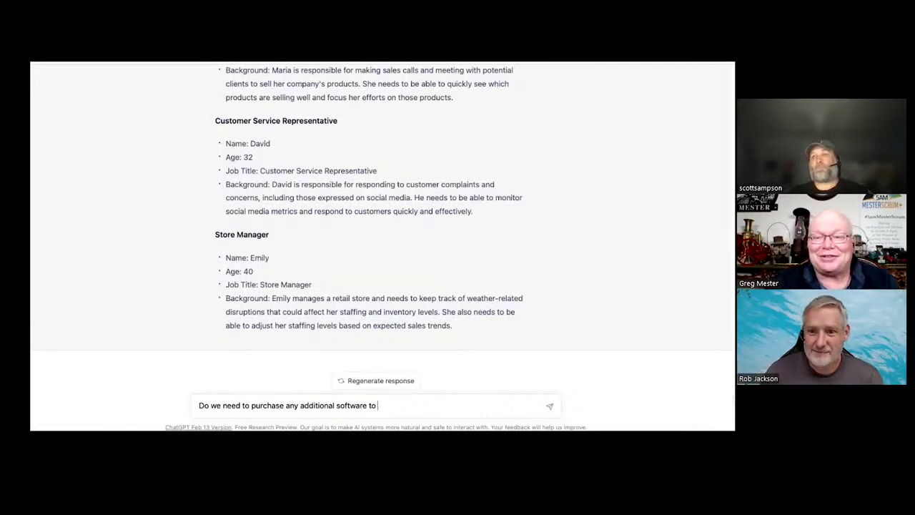
pyautogui.write('acc')
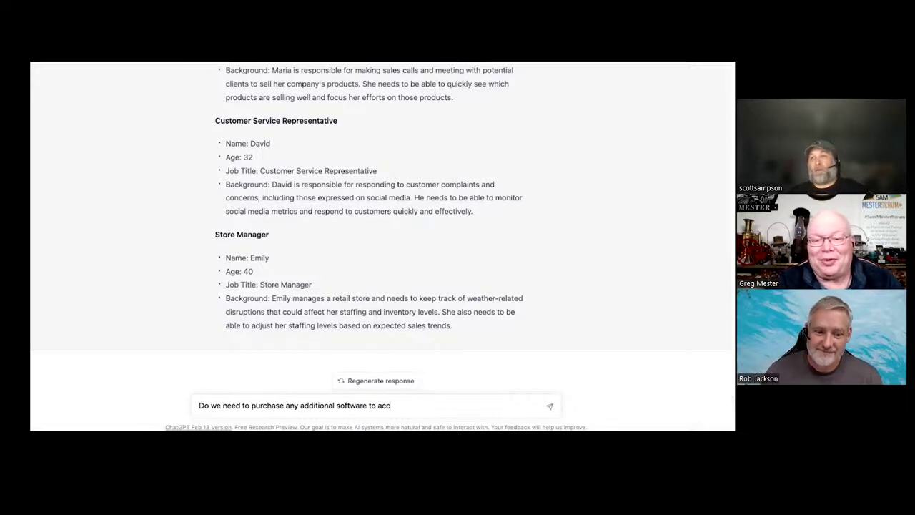
pyautogui.write('omplish ')
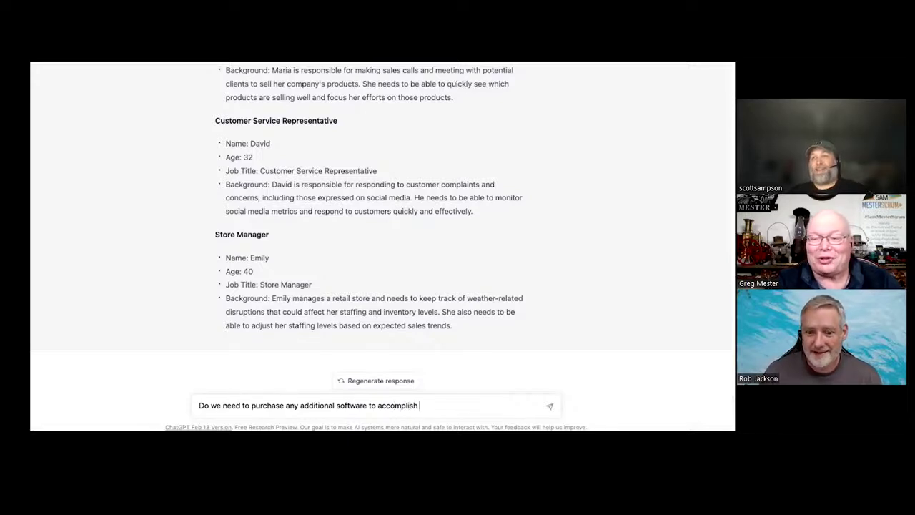
pyautogui.write('this epic')
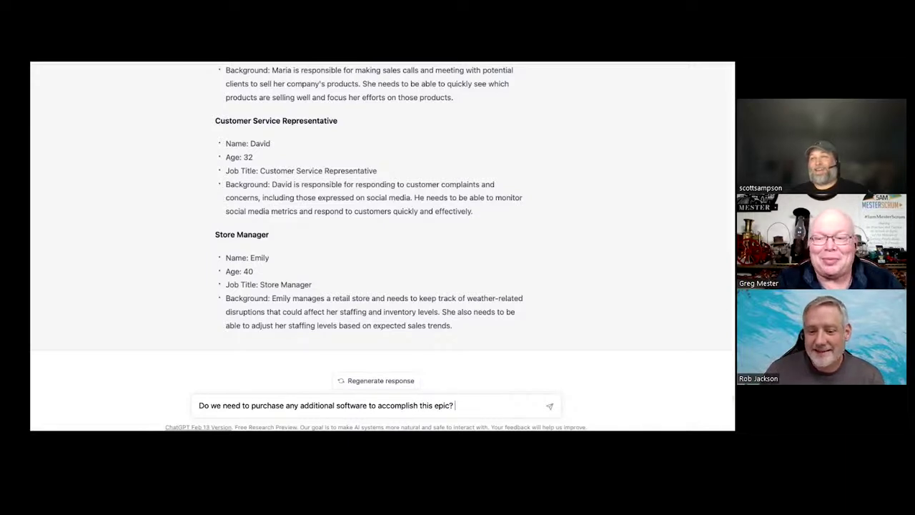
pyautogui.write('?')
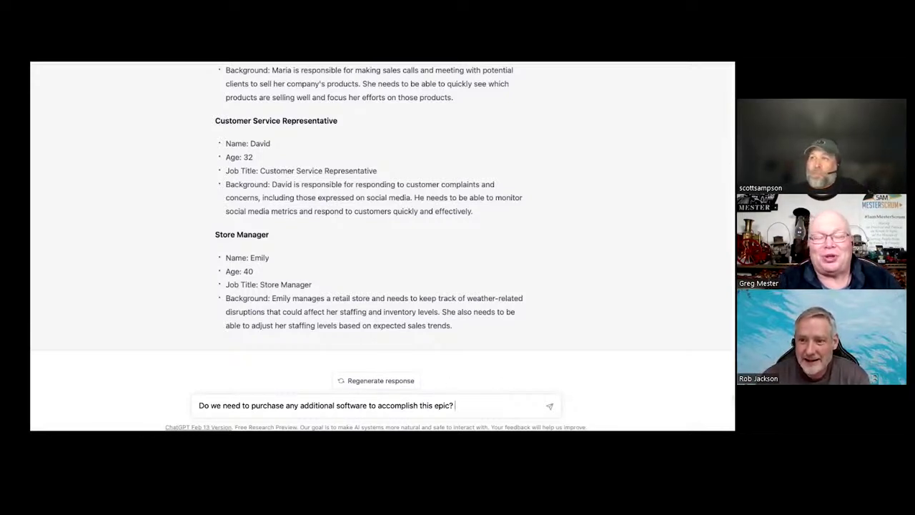
pyautogui.hotkey('ctrl', 'a')
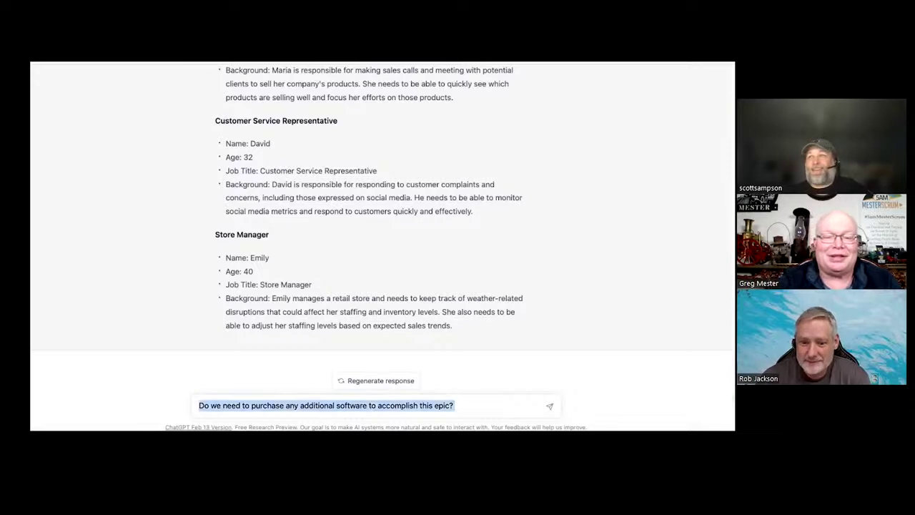
pyautogui.press('Right')
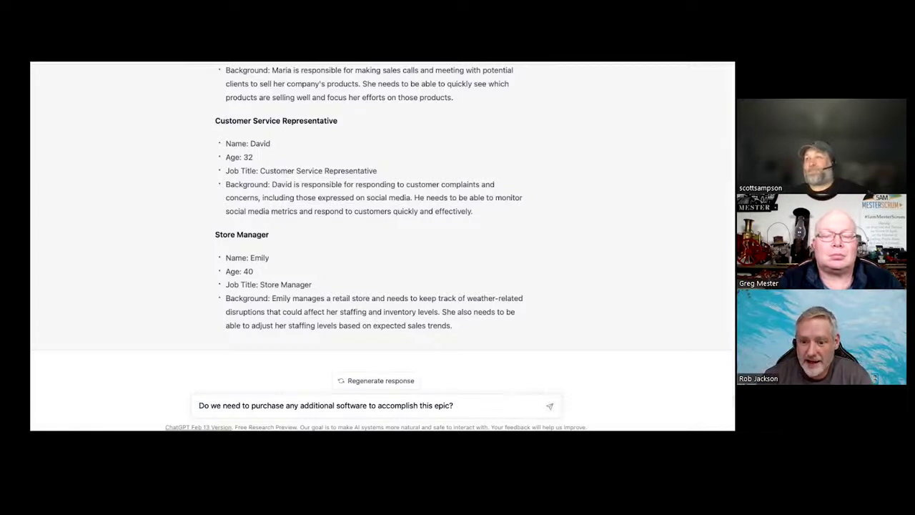
pyautogui.click(550, 406)
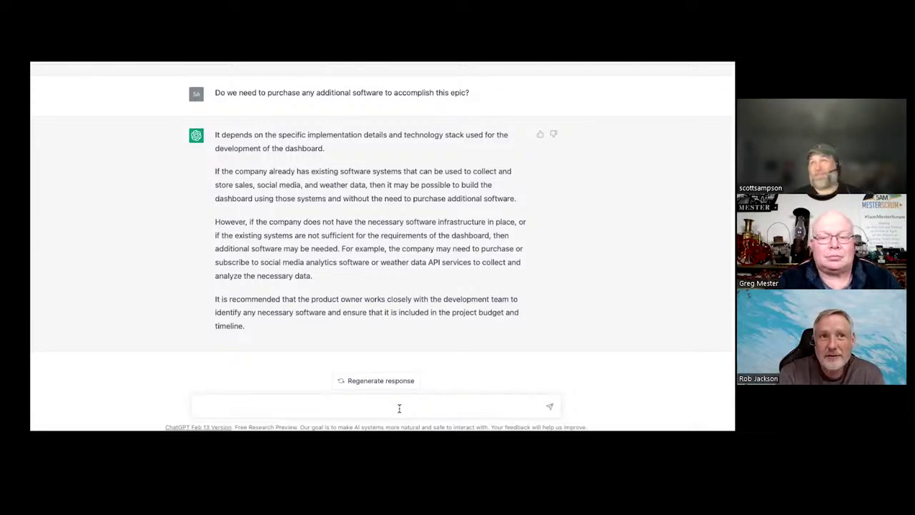
pyautogui.write('Can you')
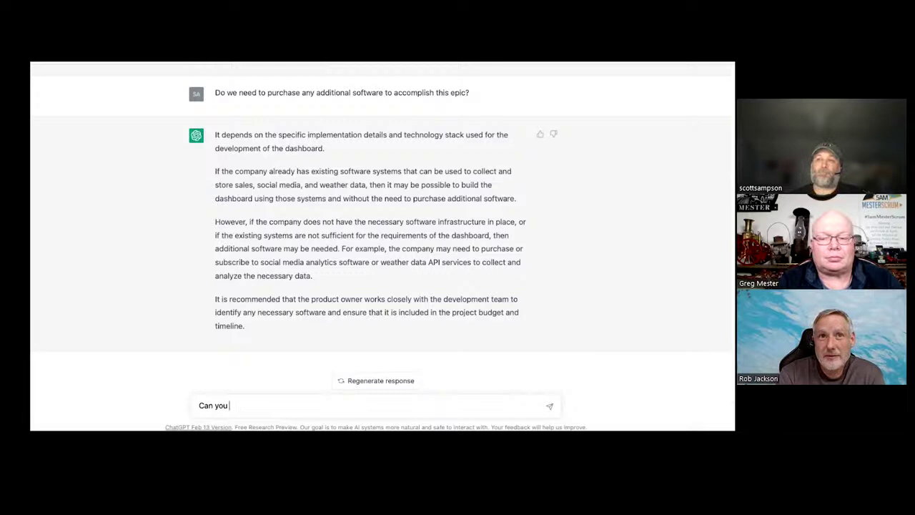
pyautogui.press('BackSpace')
pyautogui.press('BackSpace')
pyautogui.press('BackSpace')
pyautogui.press('BackSpace')
pyautogui.press('BackSpace')
pyautogui.press('BackSpace')
pyautogui.press('BackSpace')
pyautogui.press('BackSpace')
# Send the follow-up prompt "What is a good layout for the dashboard?".
pyautogui.write('What is a g')
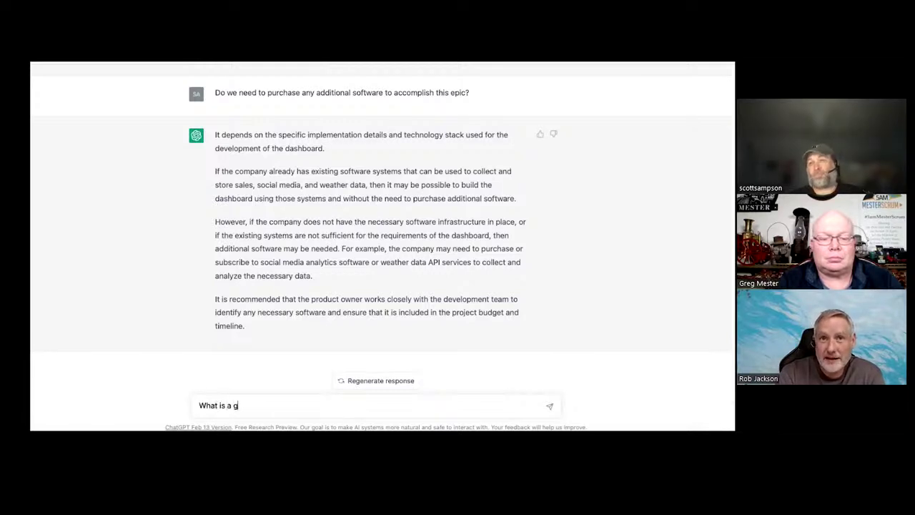
pyautogui.write('ood layout ')
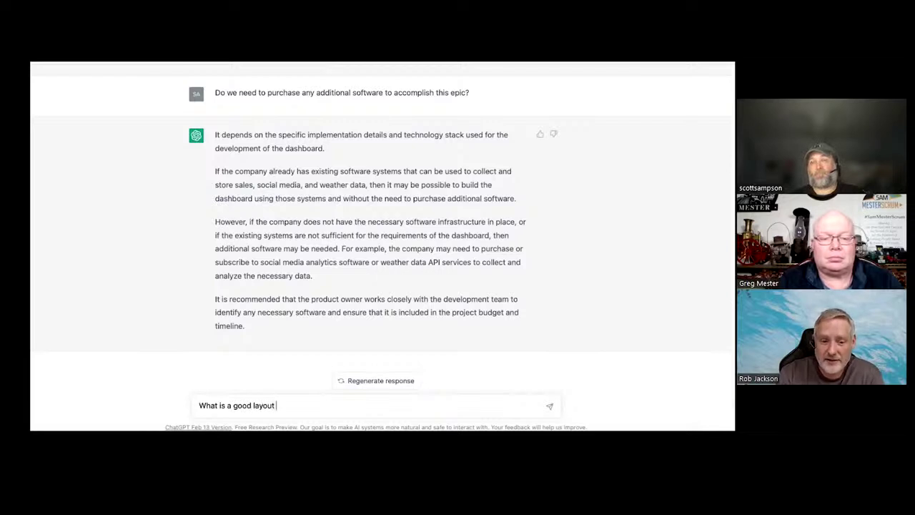
pyautogui.write('for the')
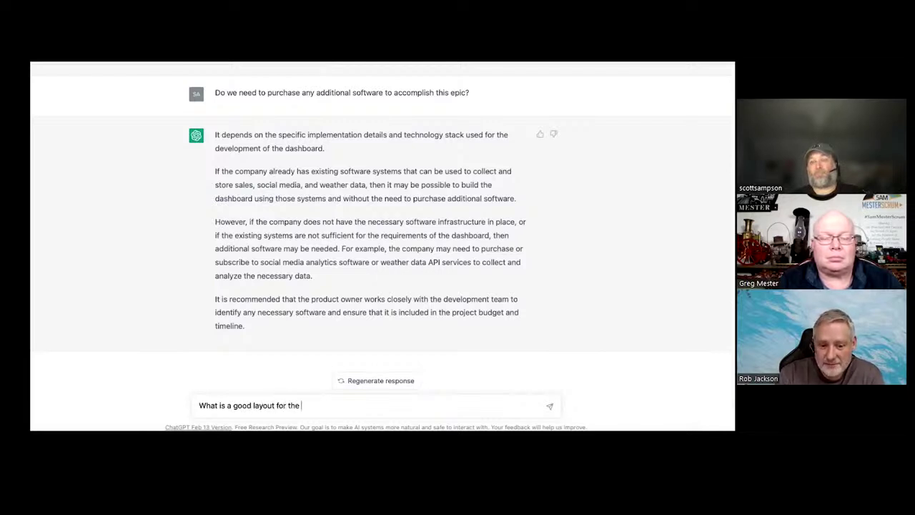
pyautogui.write(' dashboard?')
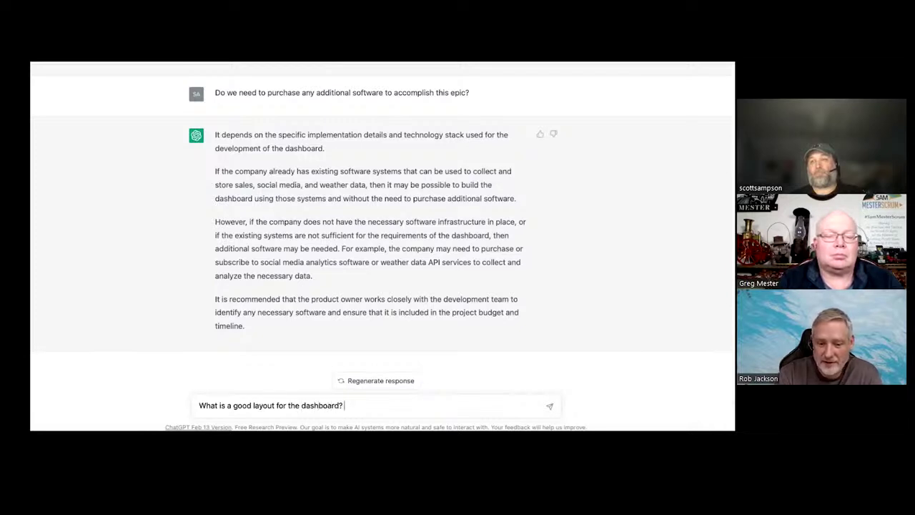
pyautogui.press('Return')
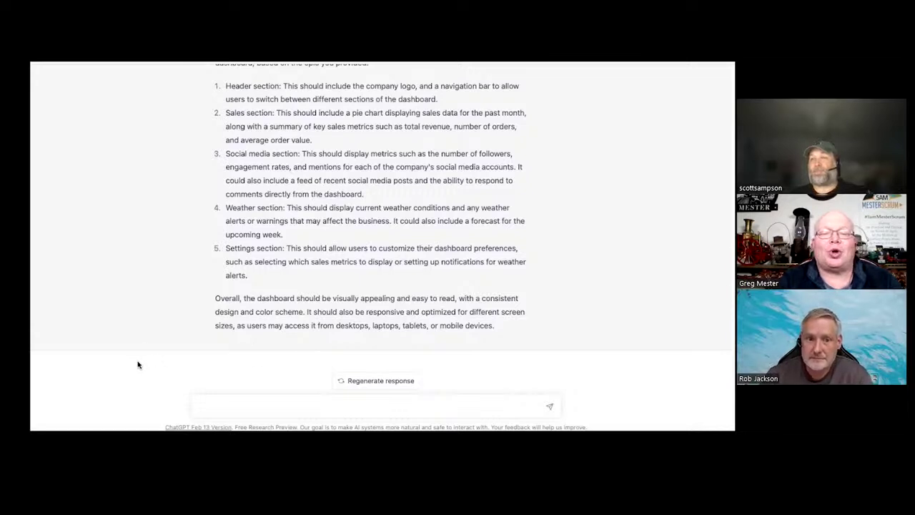
# Ask in the same conversation "Do we need stories for different screen sizes?".
pyautogui.click(216, 409)
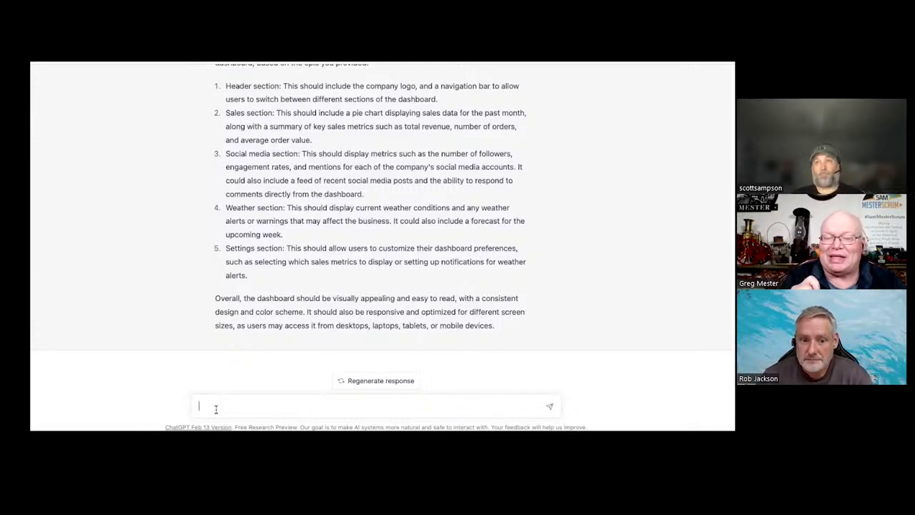
pyautogui.write('Do we need stories for different')
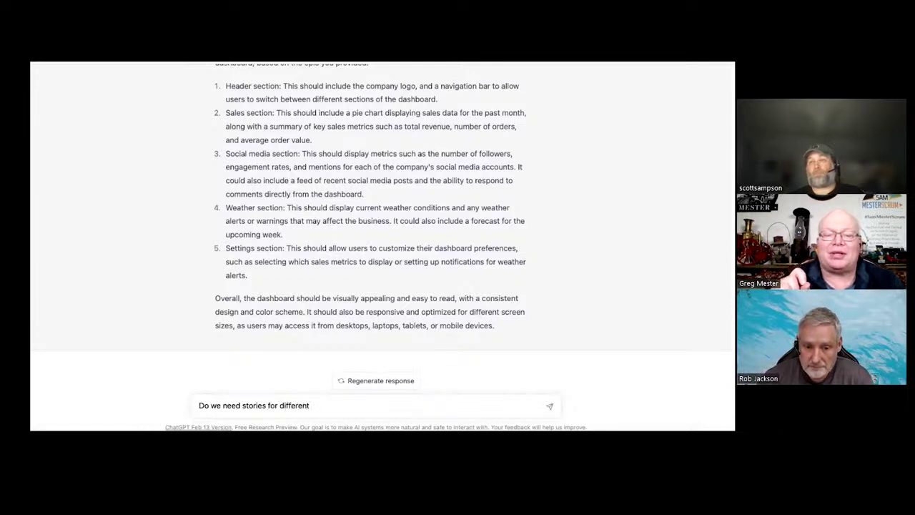
pyautogui.write(' screen sizes?')
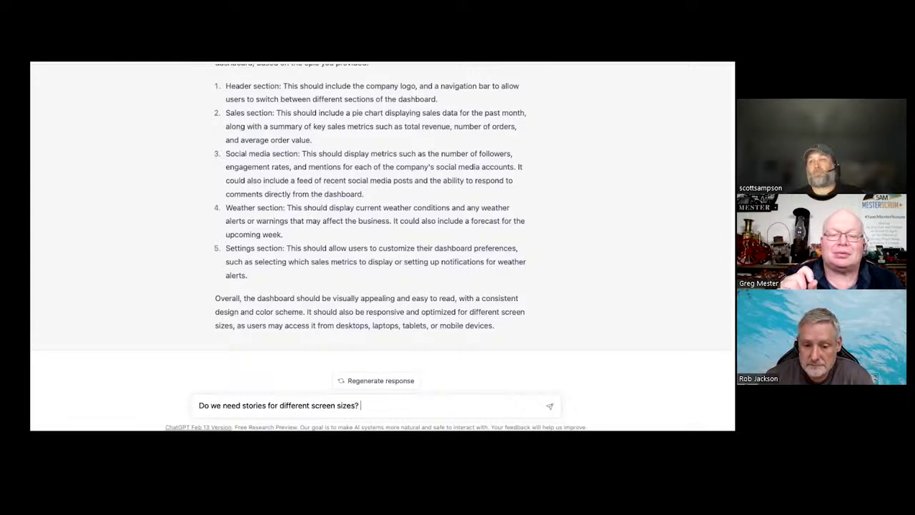
pyautogui.press('Return')
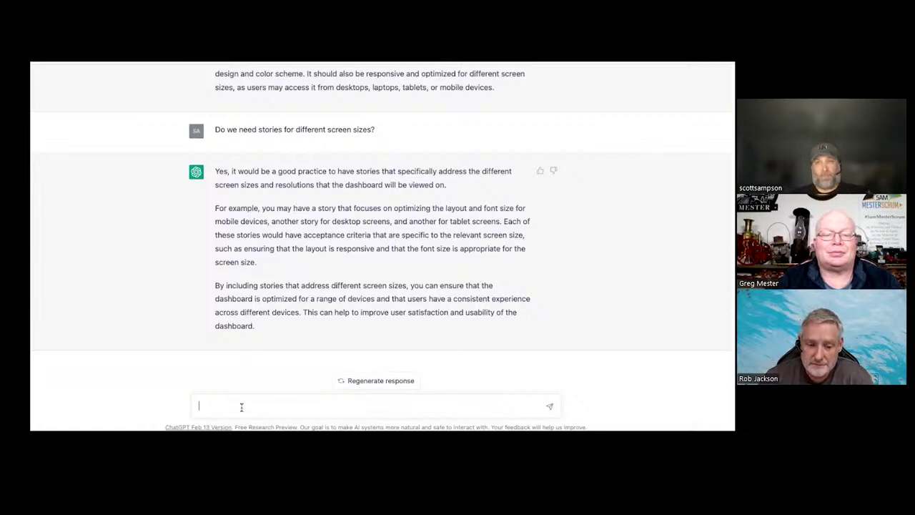
# Send the prompt "Write those stories for me" to get the screen-size stories.
pyautogui.write('Writ')
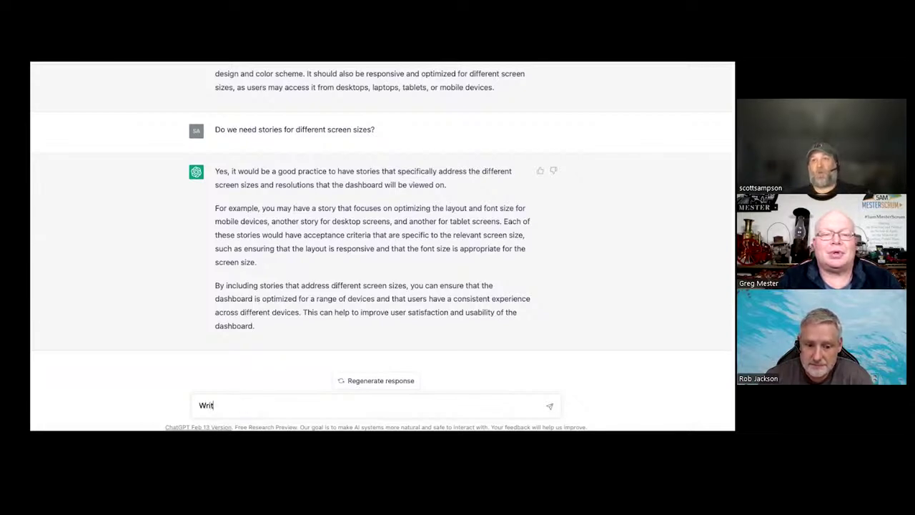
pyautogui.write('e those stories for me')
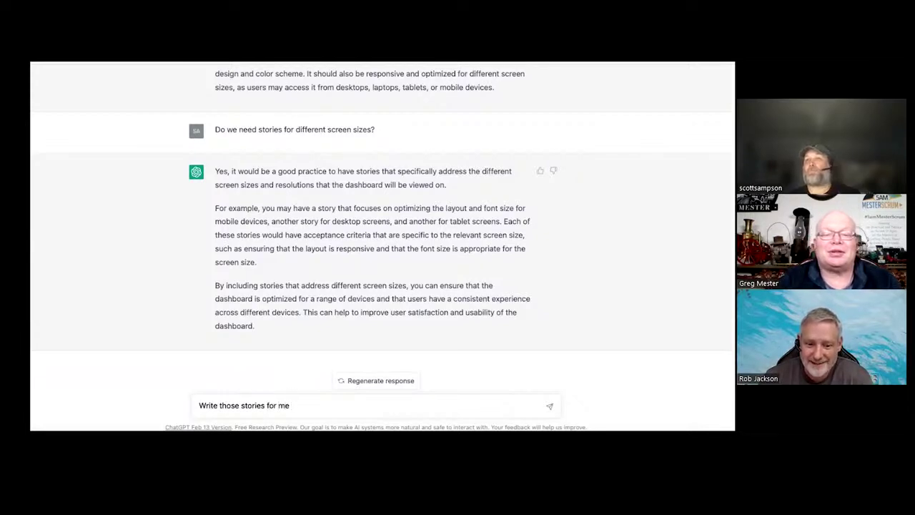
pyautogui.press('Return')
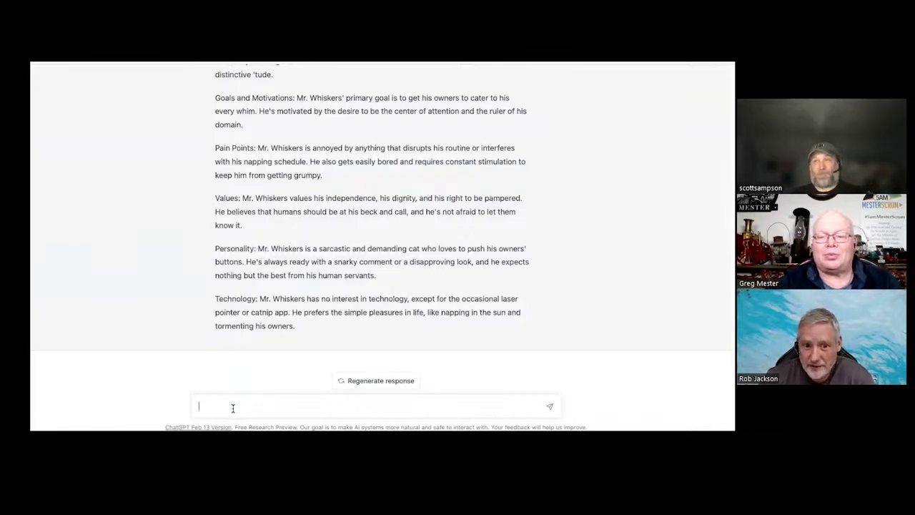
pyautogui.write('Mr')
pyautogui.press('BackSpace')
pyautogui.write('Re')
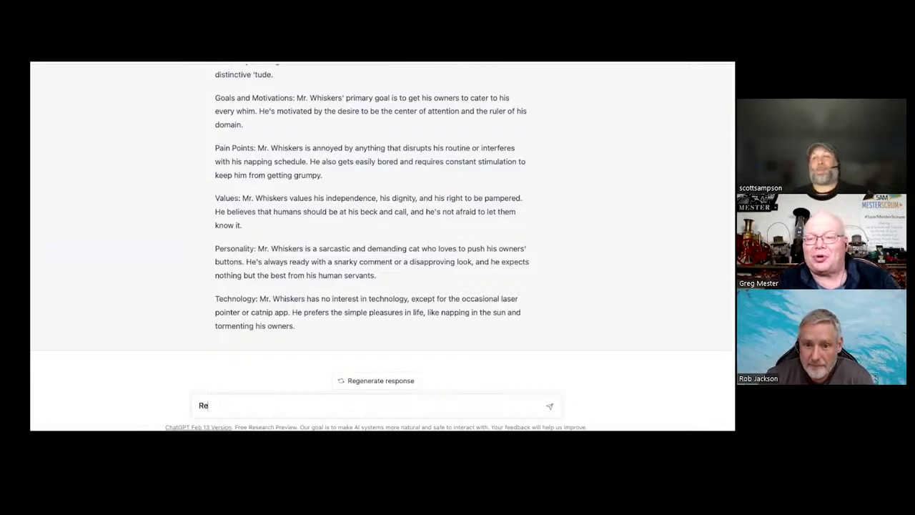
pyautogui.press('BackSpace')
pyautogui.press('BackSpace')
# Draft the prompt "Create a sarcastic persona for a cat named bubbles".
pyautogui.write('C')
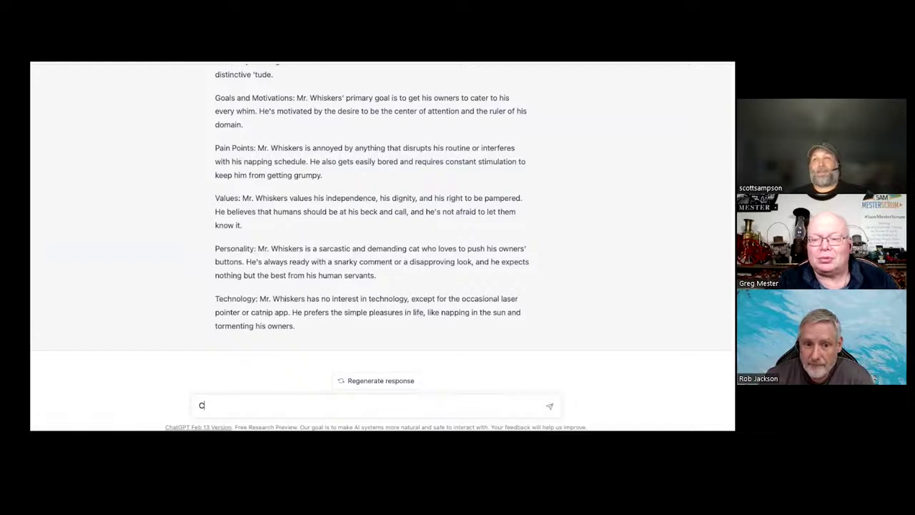
pyautogui.write('reate a ')
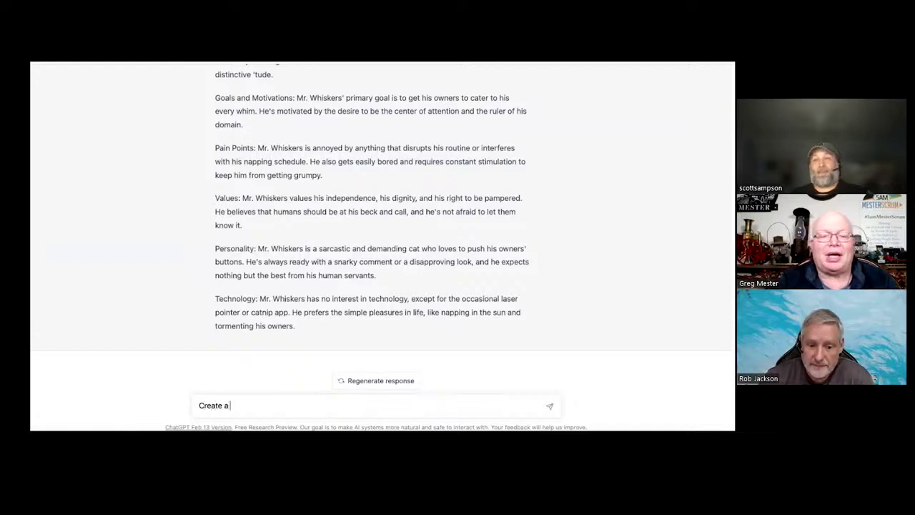
pyautogui.write('sarcastic persona for bu')
pyautogui.press('BackSpace')
pyautogui.press('BackSpace')
pyautogui.write('a cat named bu')
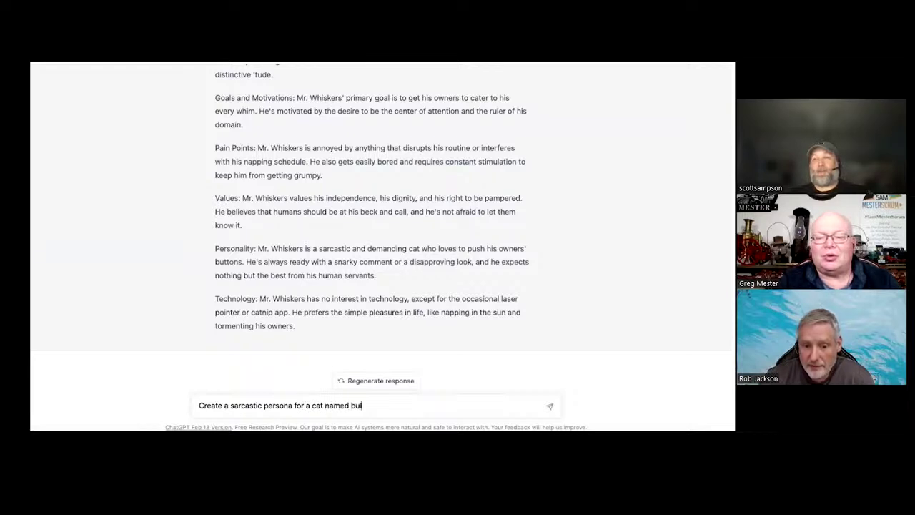
pyautogui.write('bbles')
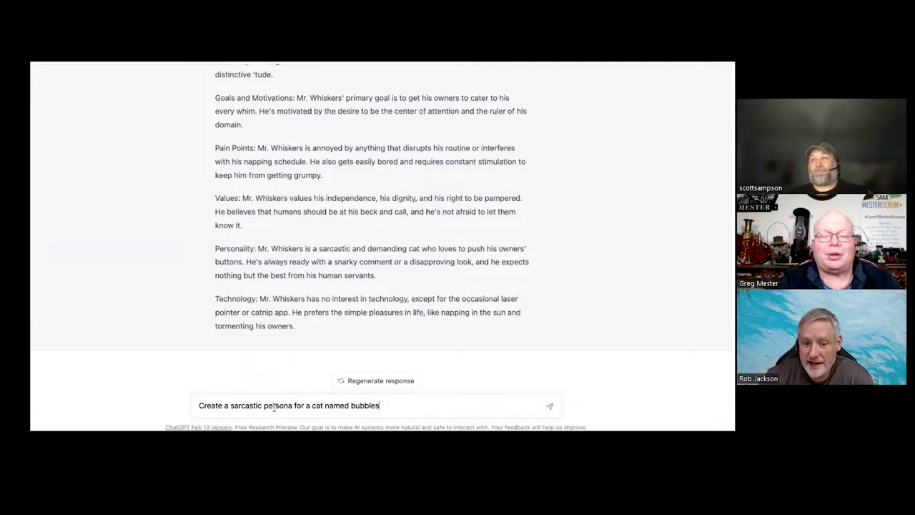
# Make the cat in the draft a calico, append "and she has a sister named heart and a dog named jerry.", and send the prompt.
pyautogui.click(313, 406)
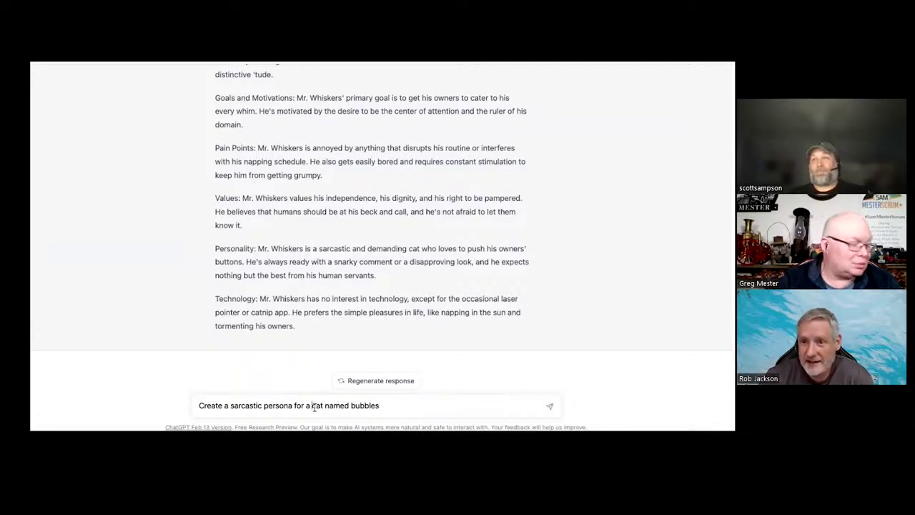
pyautogui.write('calico cat')
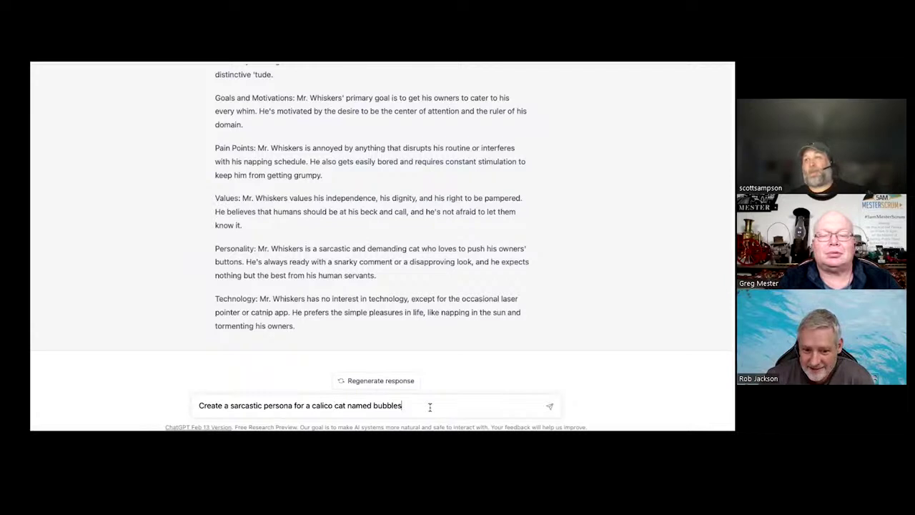
pyautogui.write(' named bubbles')
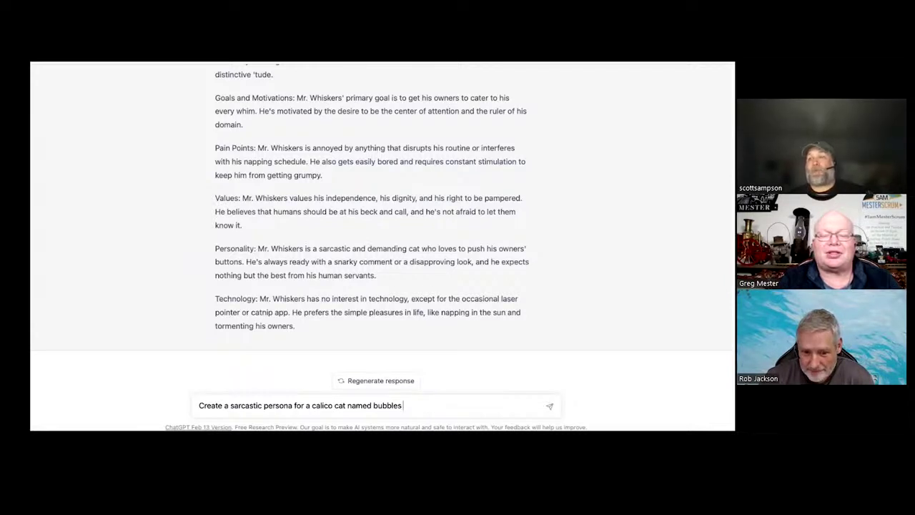
pyautogui.write(' and she h')
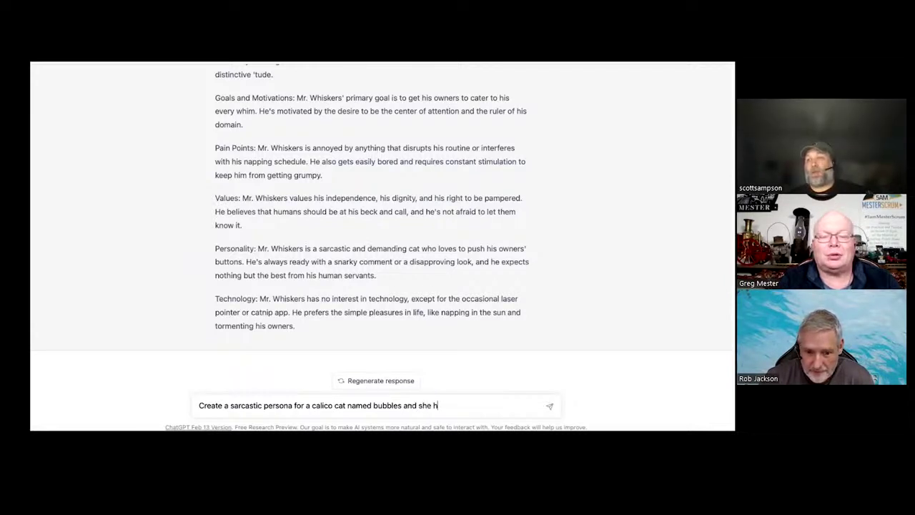
pyautogui.write('as a sis')
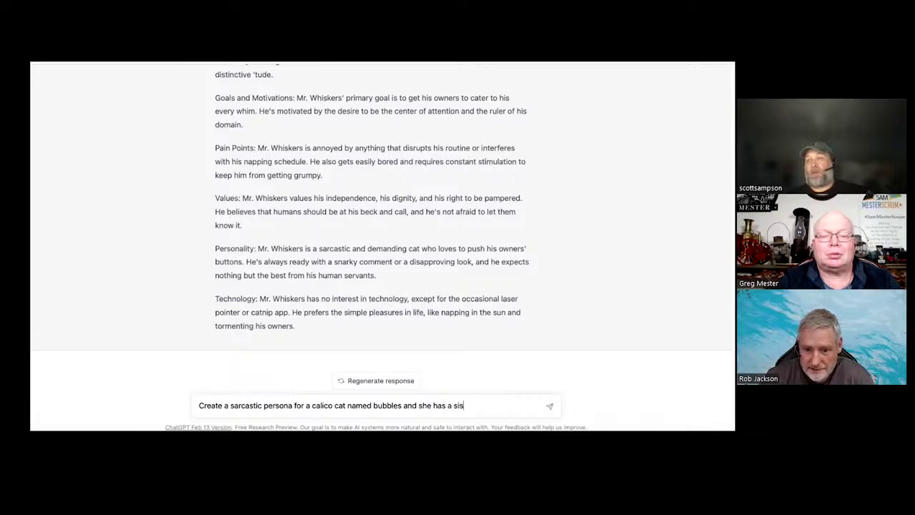
pyautogui.write('ter named h')
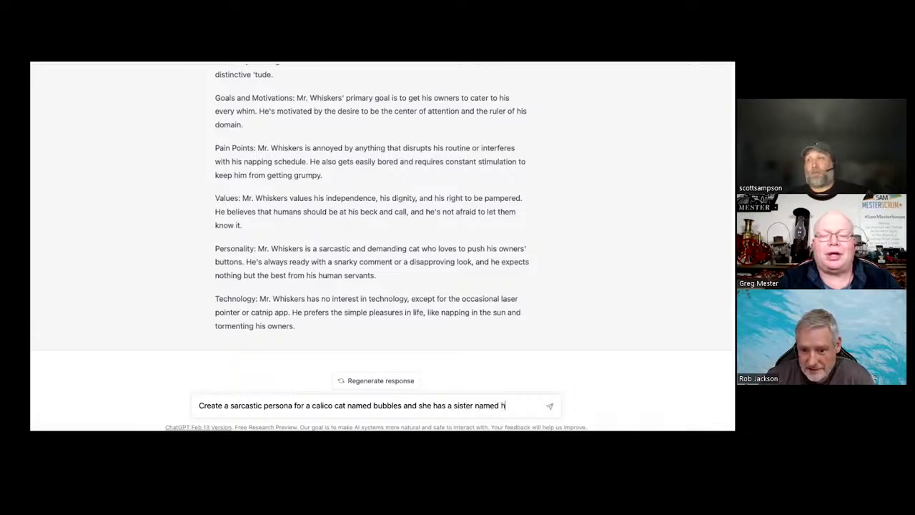
pyautogui.write('eart and a dog named jerry.')
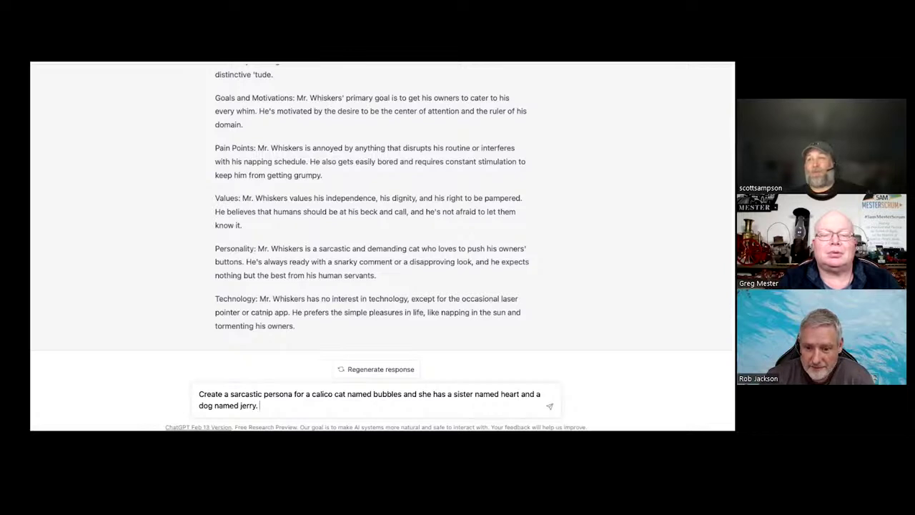
pyautogui.press('Return')
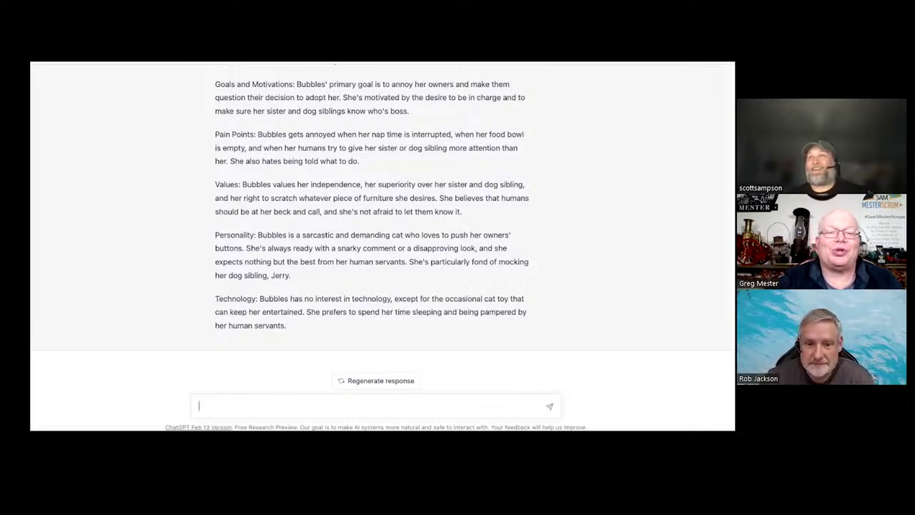
# Examine the Personality and Technology paragraphs of the generated cat persona.
pyautogui.moveTo(409, 262); pyautogui.dragTo(537, 286)
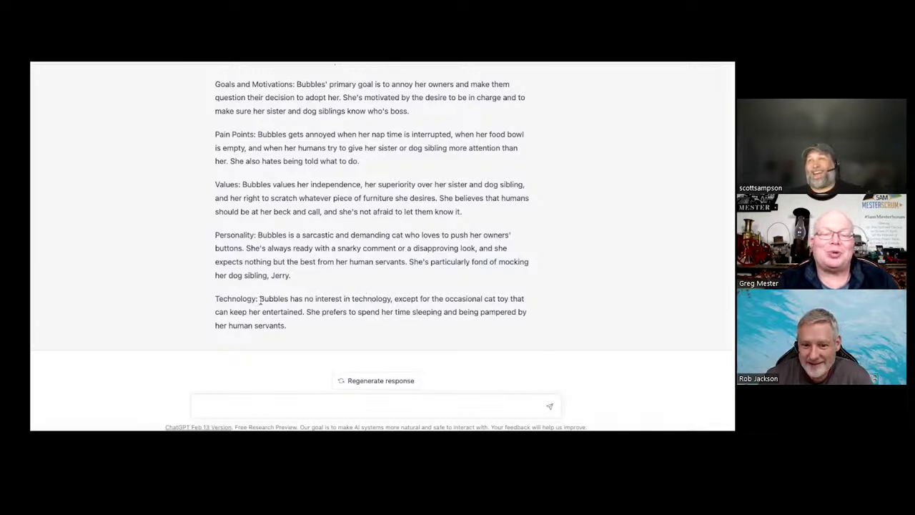
pyautogui.moveTo(262, 299); pyautogui.dragTo(391, 300)
pyautogui.click(391, 301)
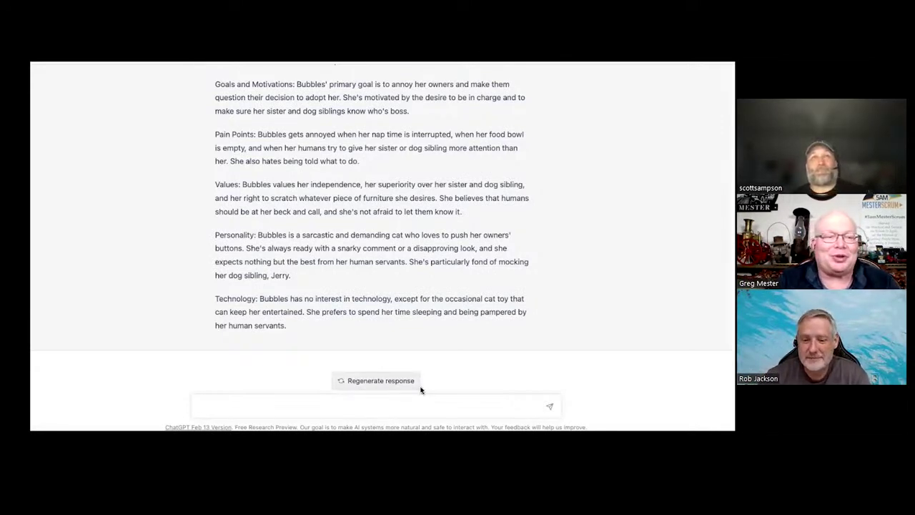
# In a new chat, send the prompt "Act as a high school robotics club president and provide examples of what our project should be".
pyautogui.click(313, 405)
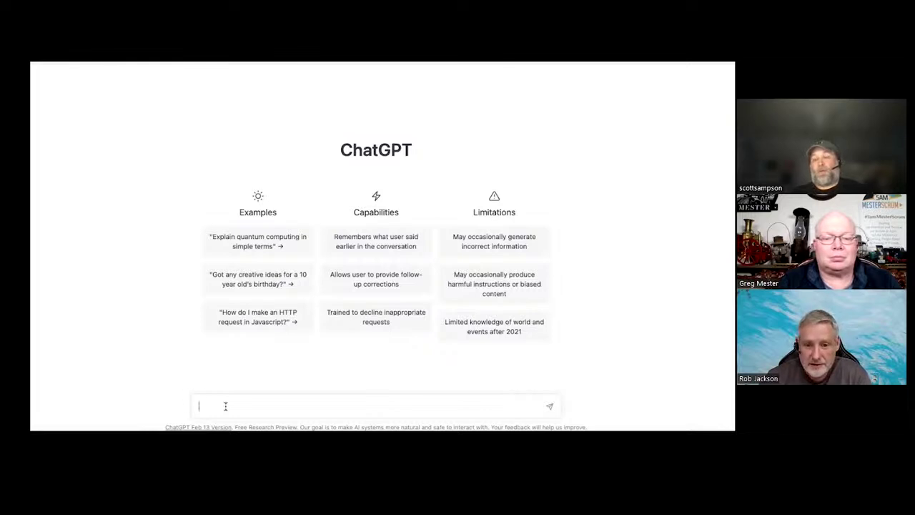
pyautogui.write('Act')
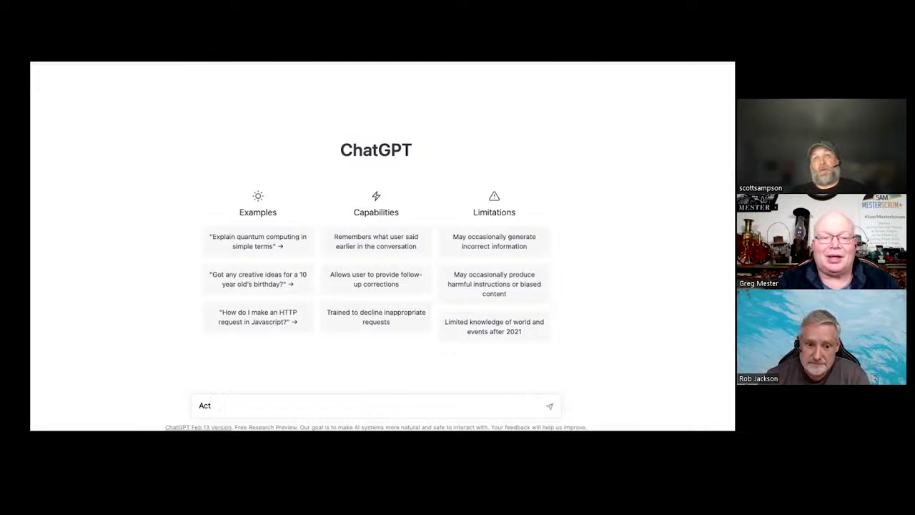
pyautogui.write(' as a ')
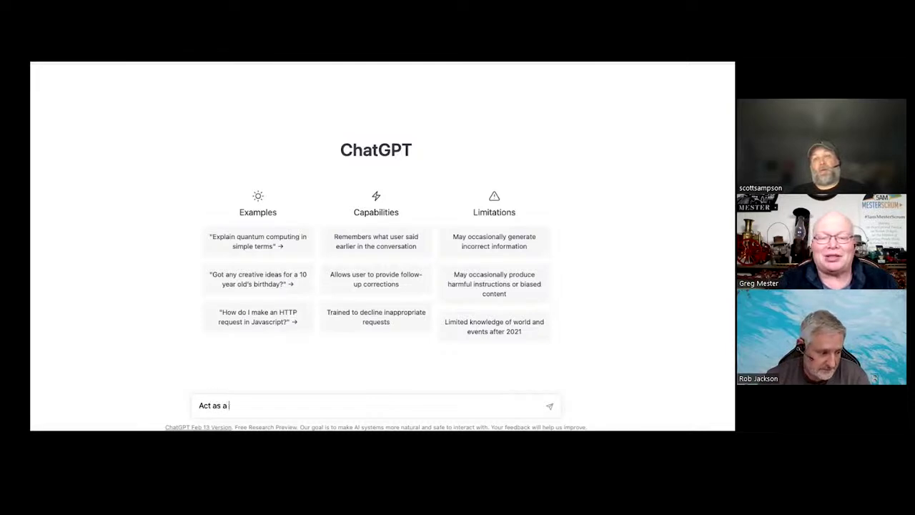
pyautogui.write('high')
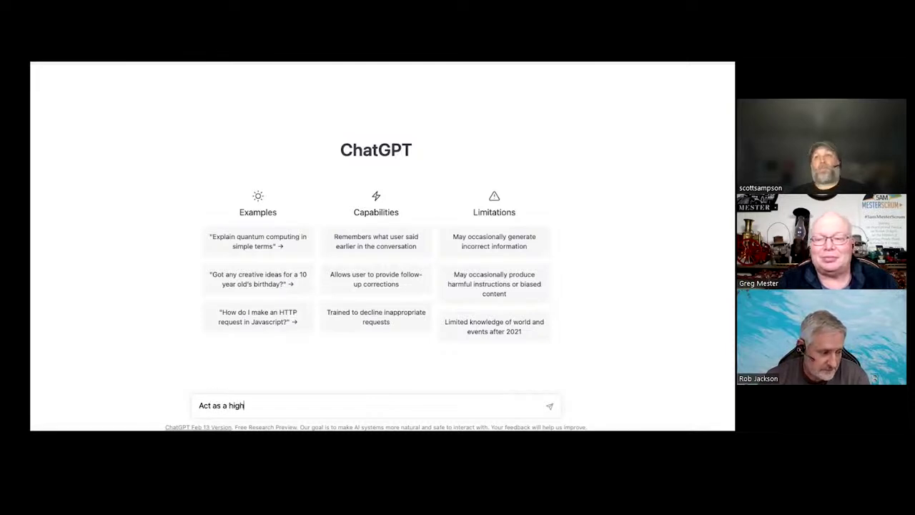
pyautogui.write(' school')
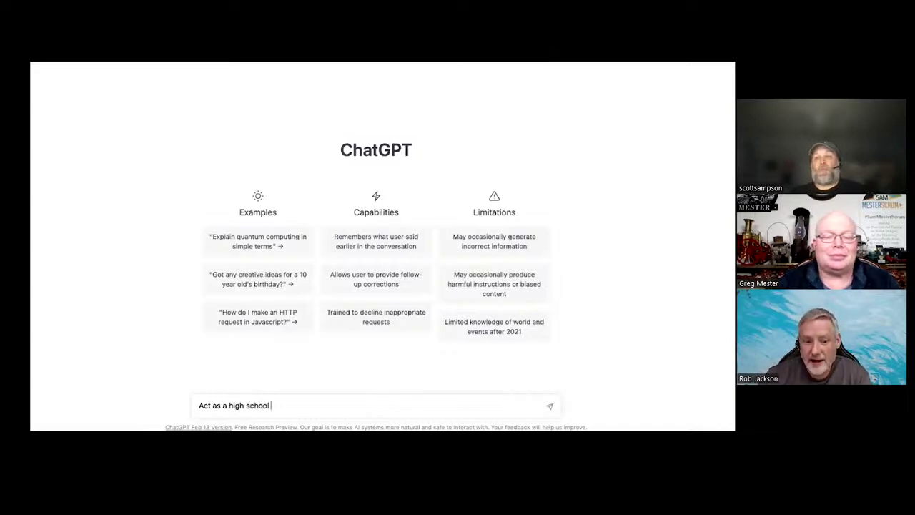
pyautogui.write(' robo')
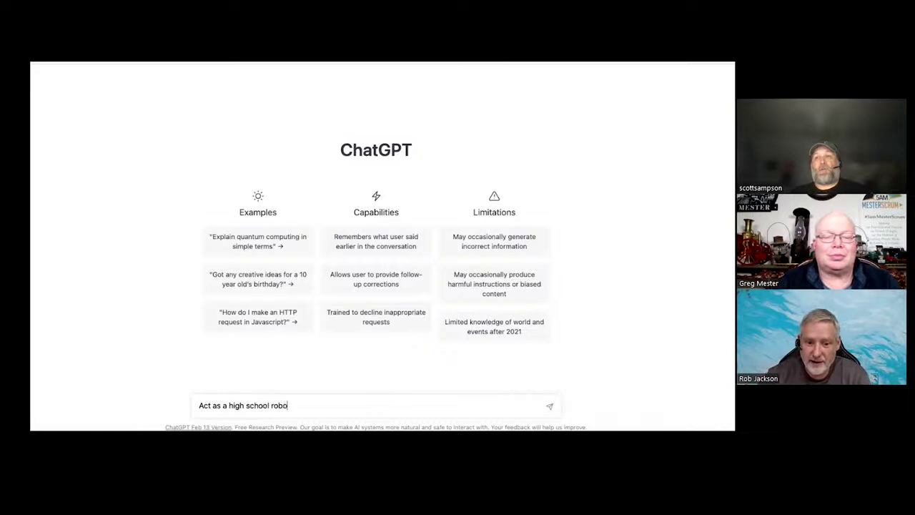
pyautogui.write('tics club')
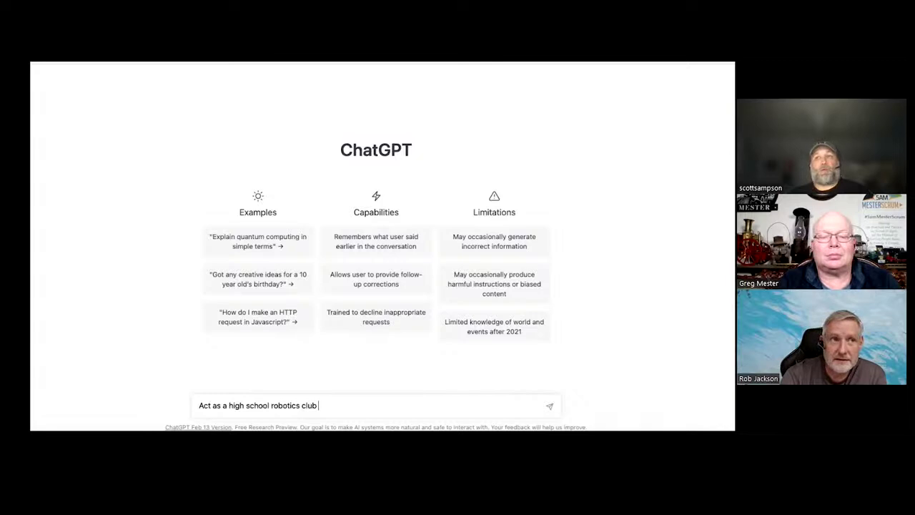
pyautogui.write('president')
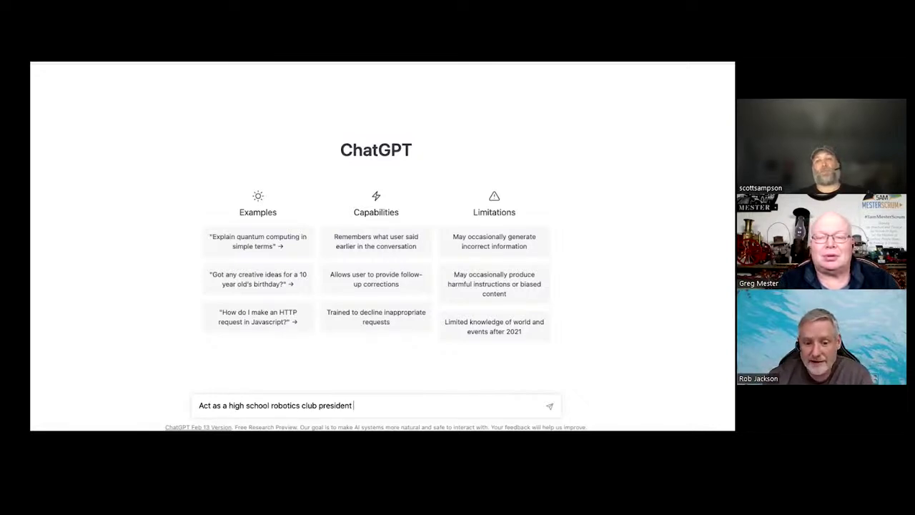
pyautogui.write('and provide examples of what our project should be?')
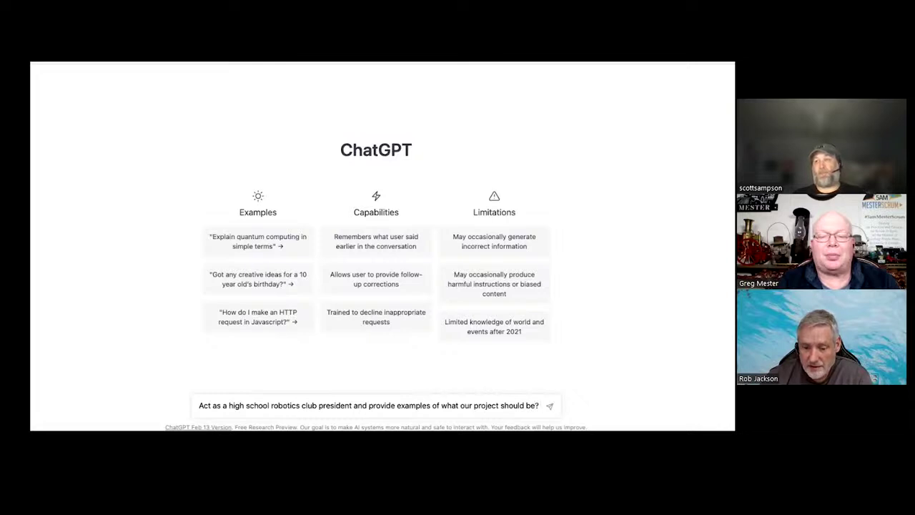
pyautogui.press('BackSpace')
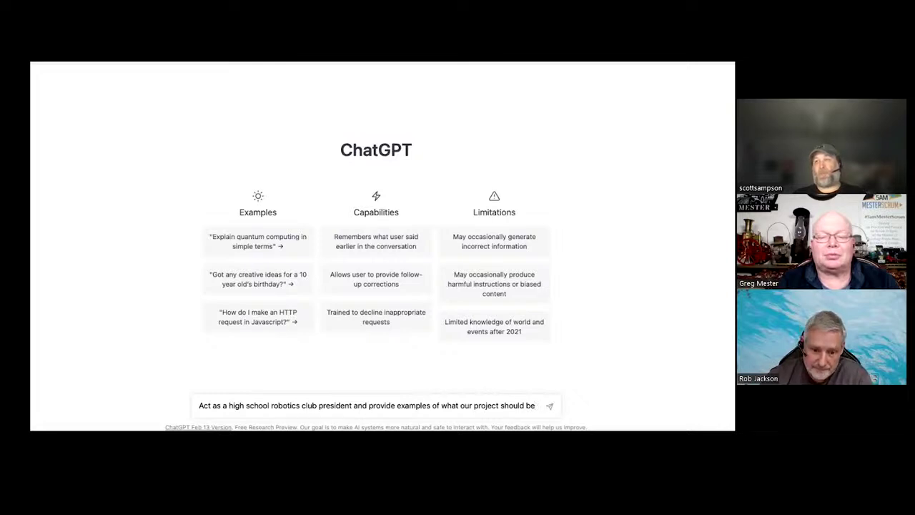
pyautogui.click(552, 407)
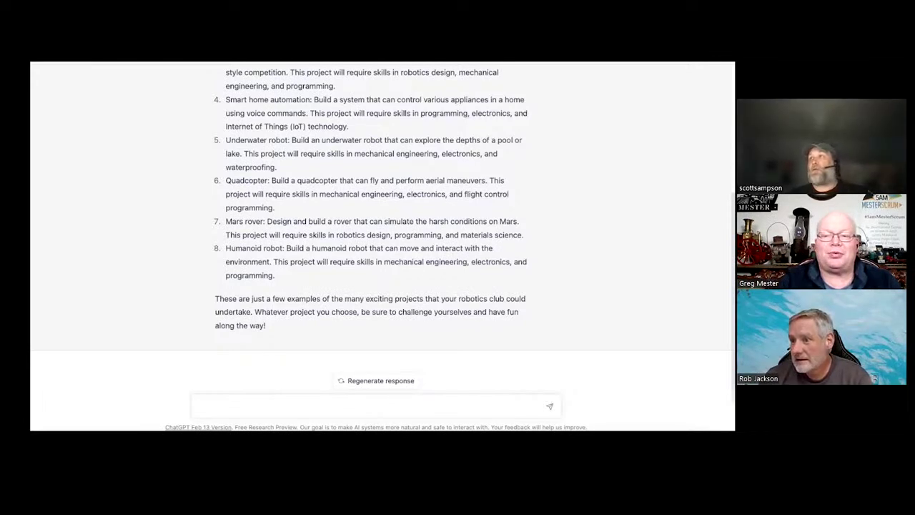
# Enlarge the browser page zoom to 175%.
pyautogui.hotkey('alt', 'f')
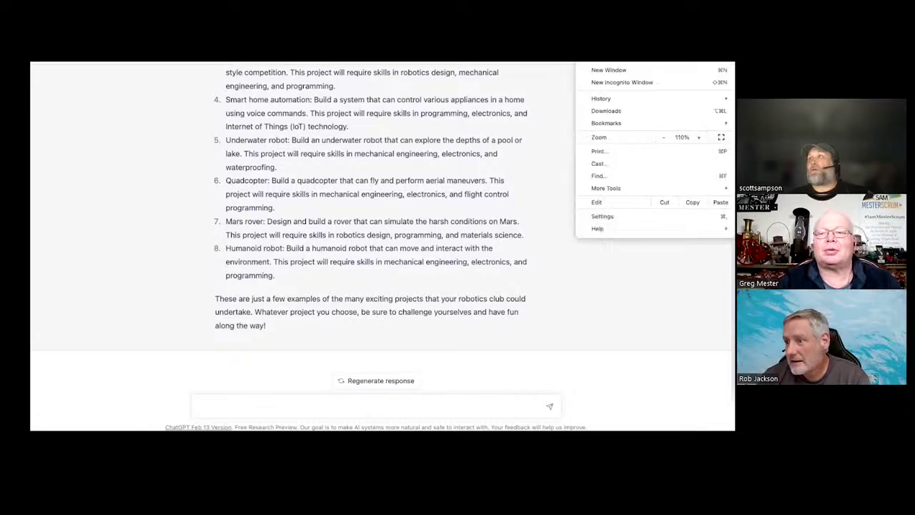
pyautogui.click(698, 136)
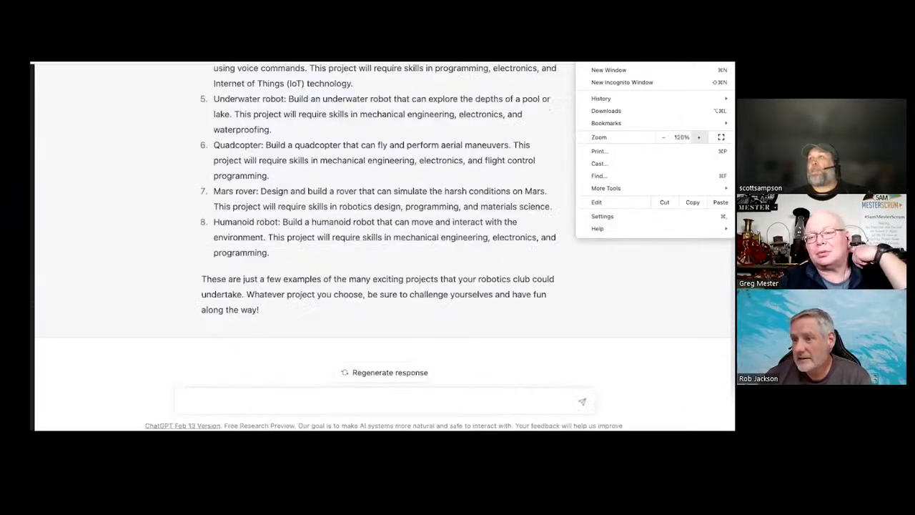
pyautogui.click(699, 136)
pyautogui.click(699, 137)
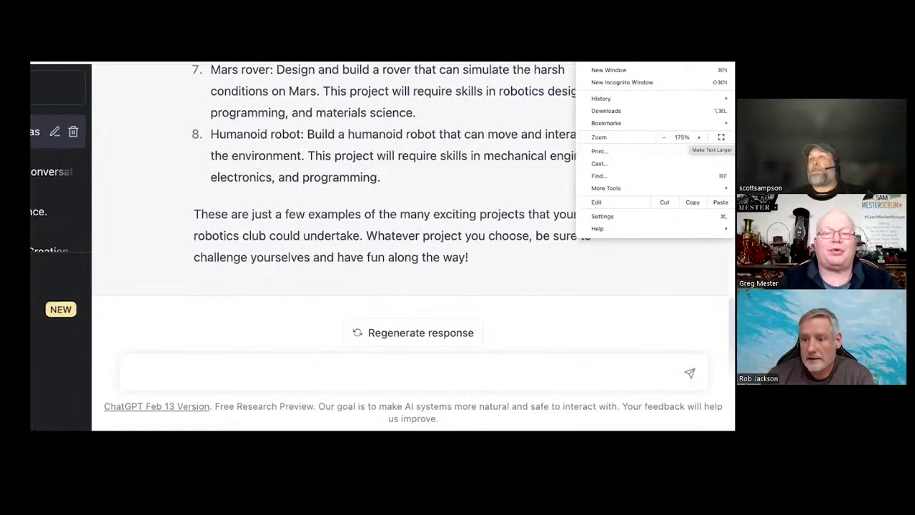
pyautogui.press('Escape')
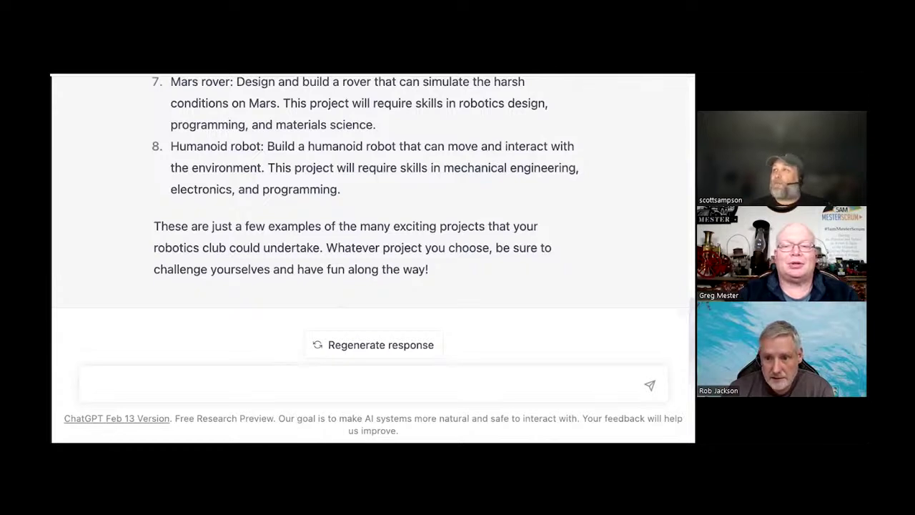
# Request a plan for the Mars rover idea by sending the prompt "Give us a project plan for #7".
pyautogui.scroll(1, 372, 200)
pyautogui.scroll(5, 371, 215)
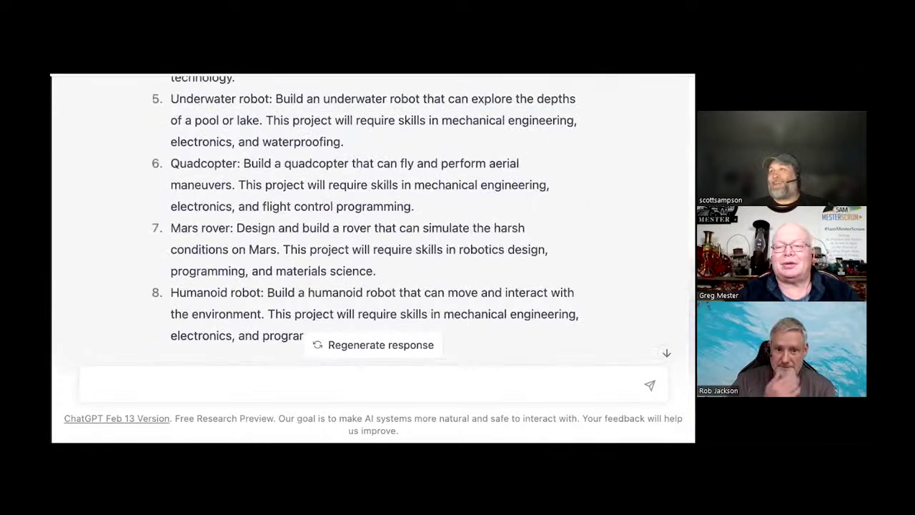
pyautogui.scroll(5, 372, 214)
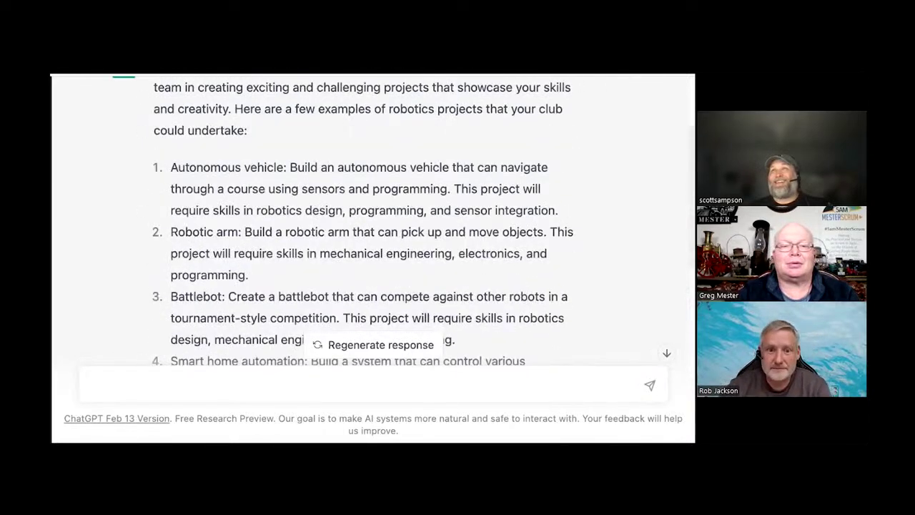
pyautogui.scroll(1, 372, 215)
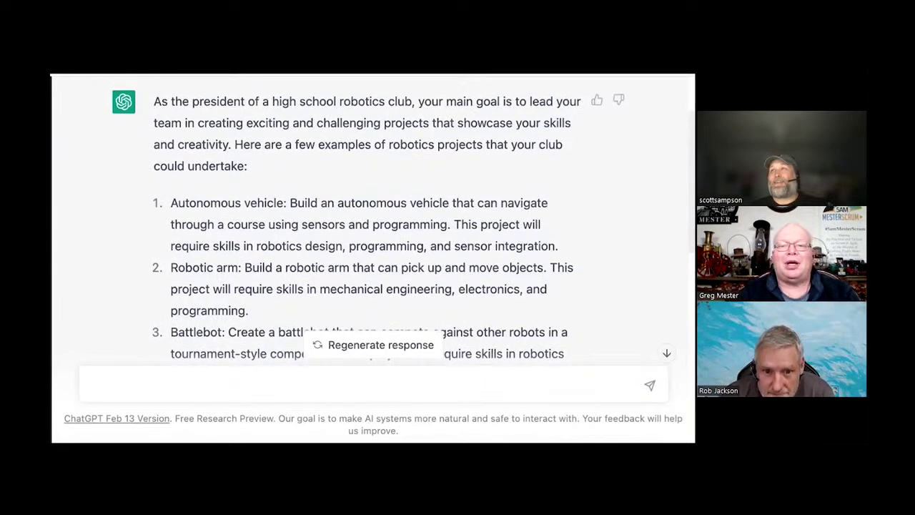
pyautogui.scroll(-1, 371, 214)
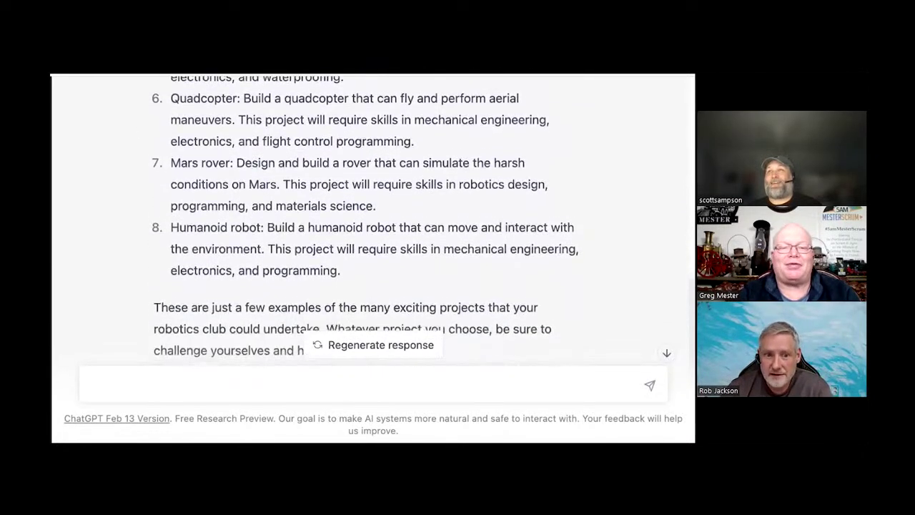
pyautogui.click(133, 387)
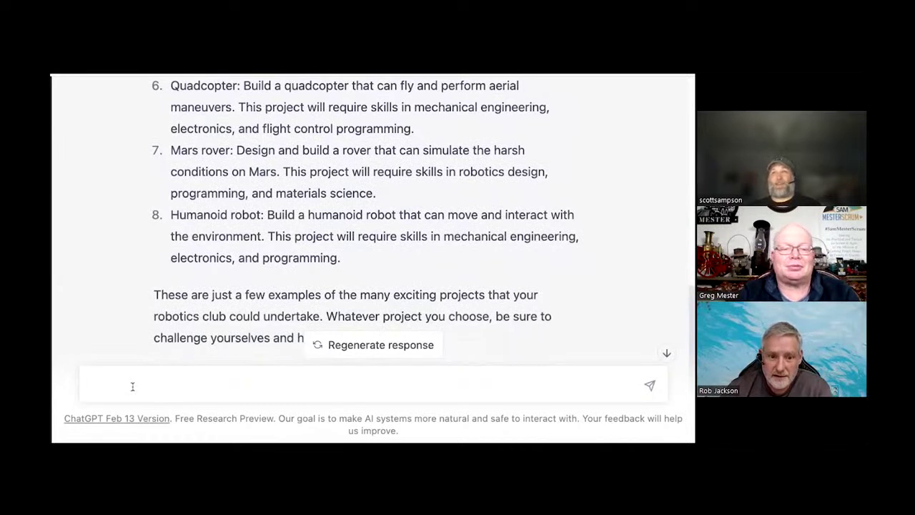
pyautogui.write('Give ')
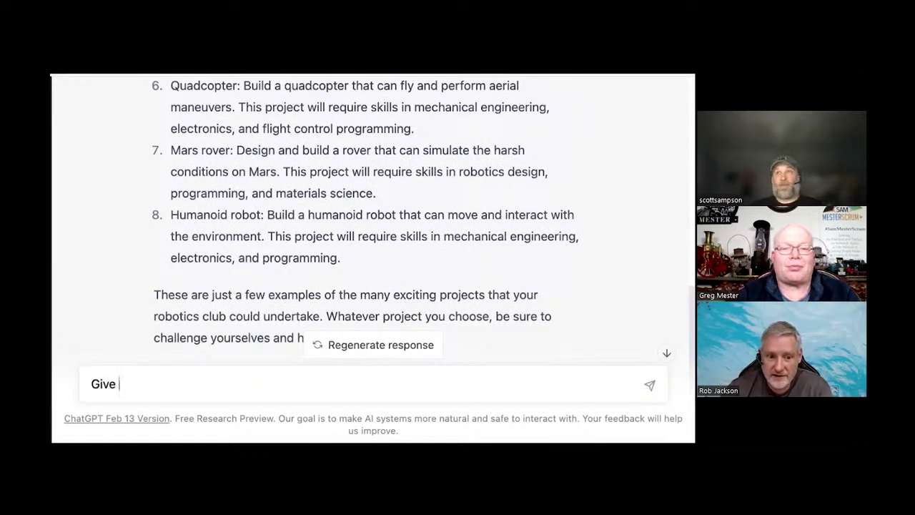
pyautogui.write('us a pro')
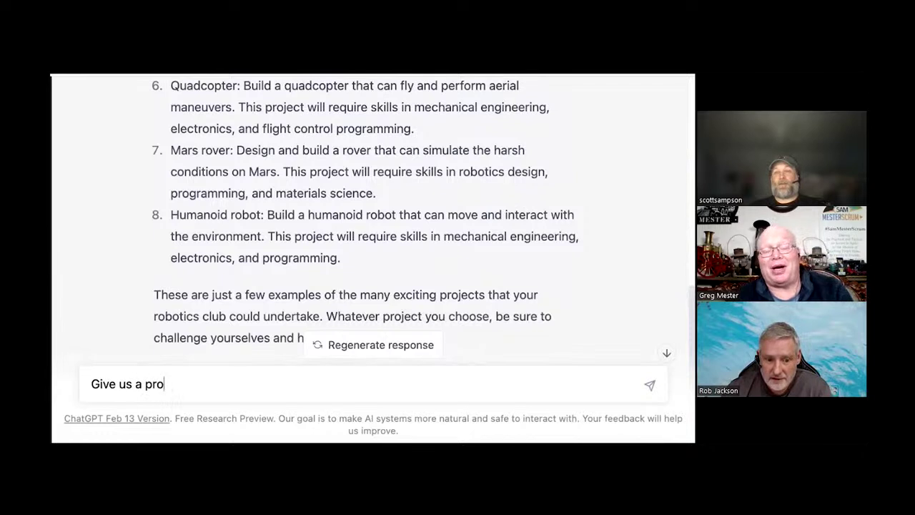
pyautogui.write('ject plan for #7')
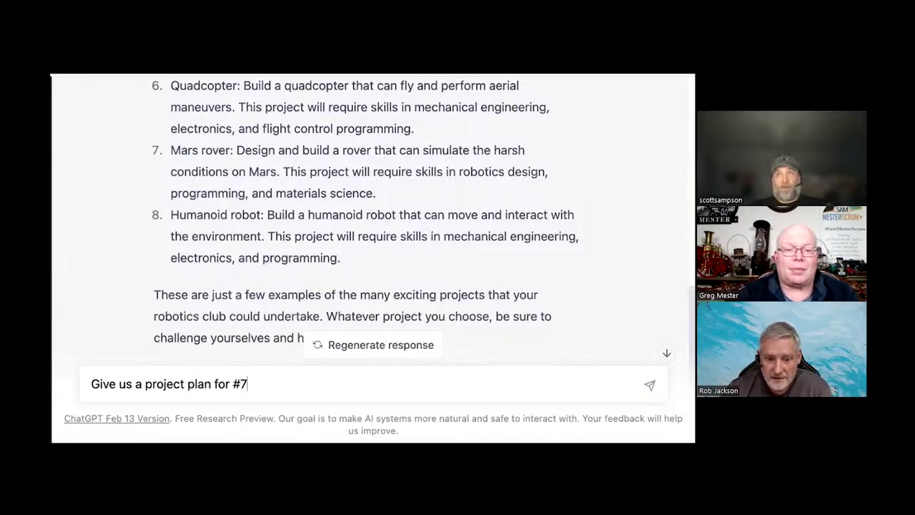
pyautogui.press('Return')
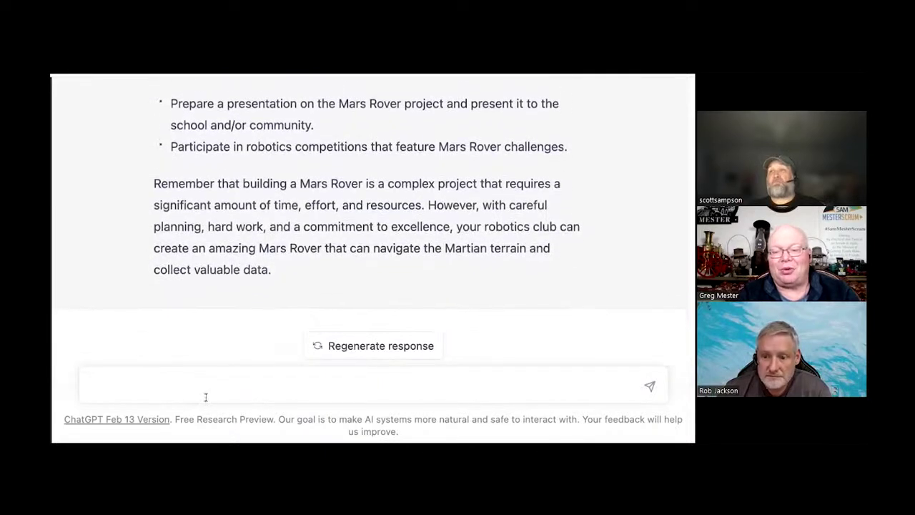
# Send the follow-up prompt "Are there kits available to build this?" about the Mars rover.
pyautogui.write('Are the')
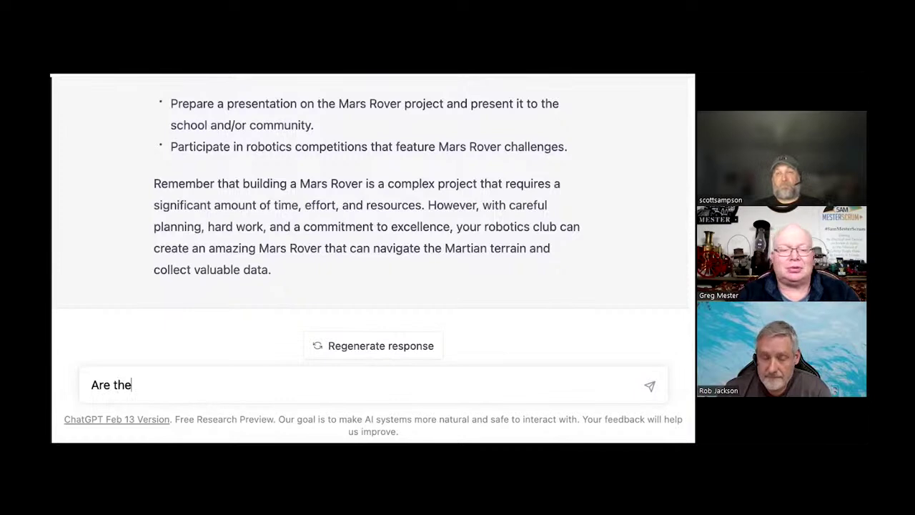
pyautogui.write('re kits available ')
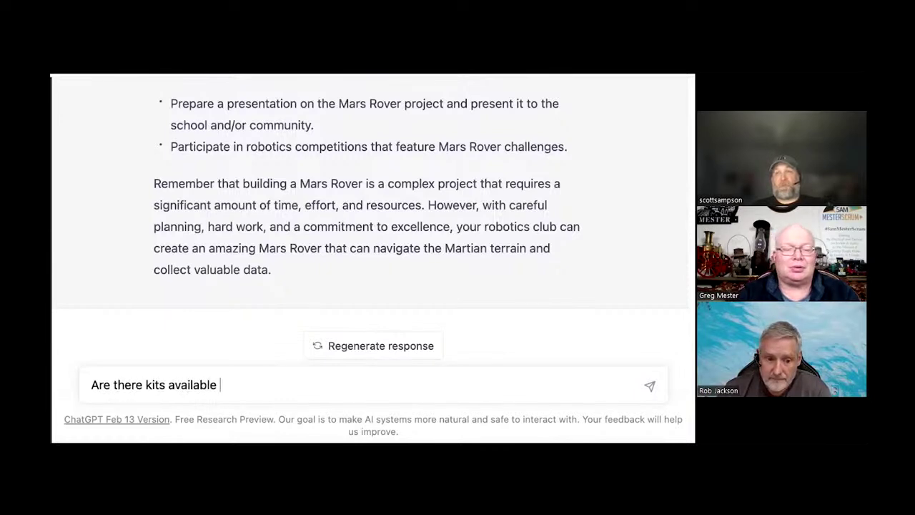
pyautogui.write('to build this?')
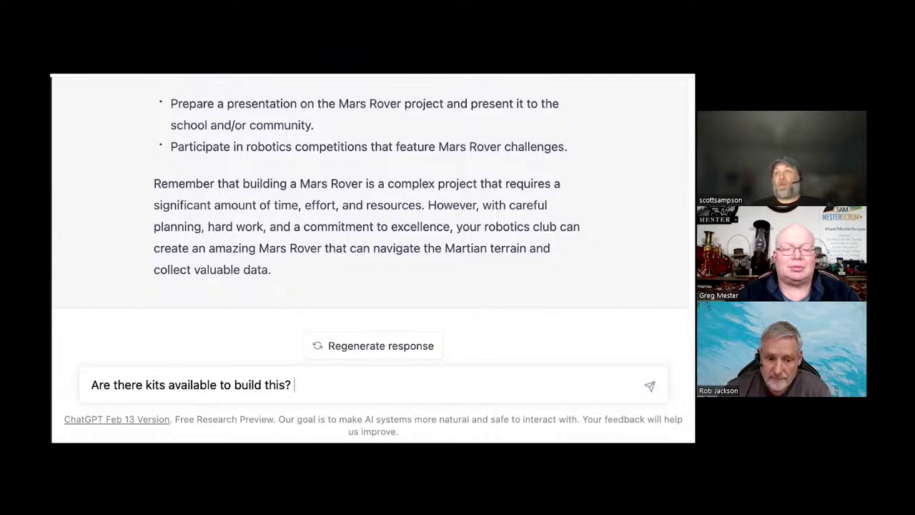
pyautogui.press('Return')
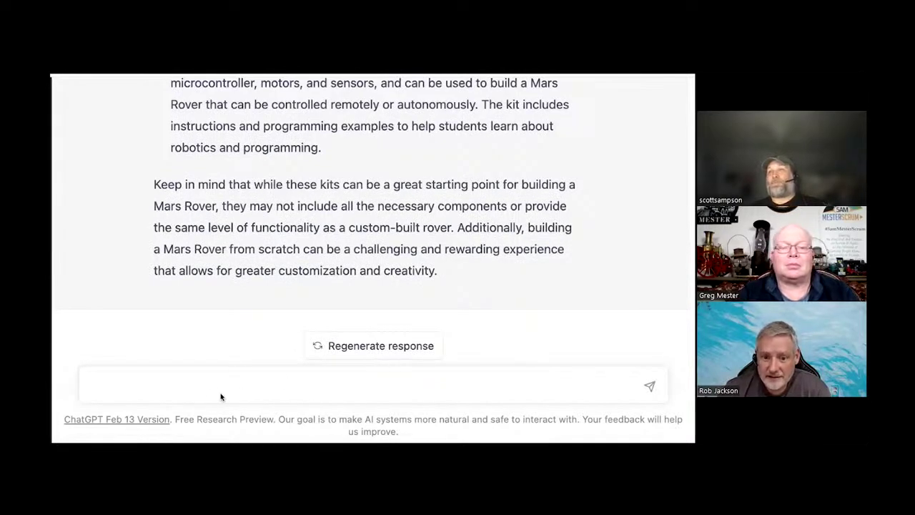
# Draft "How can we raise", reword it to "How much do kits cost?" and send the prompt.
pyautogui.write('How can we raise')
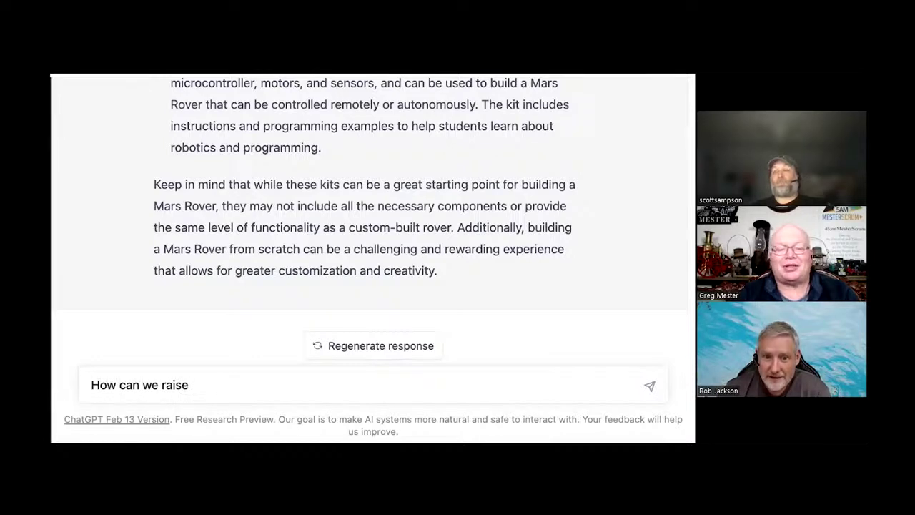
pyautogui.press('BackSpace')
pyautogui.press('BackSpace')
pyautogui.press('BackSpace')
pyautogui.press('BackSpace')
pyautogui.press('BackSpace')
pyautogui.press('BackSpace')
pyautogui.press('BackSpace')
pyautogui.press('BackSpace')
pyautogui.press('BackSpace')
pyautogui.press('BackSpace')
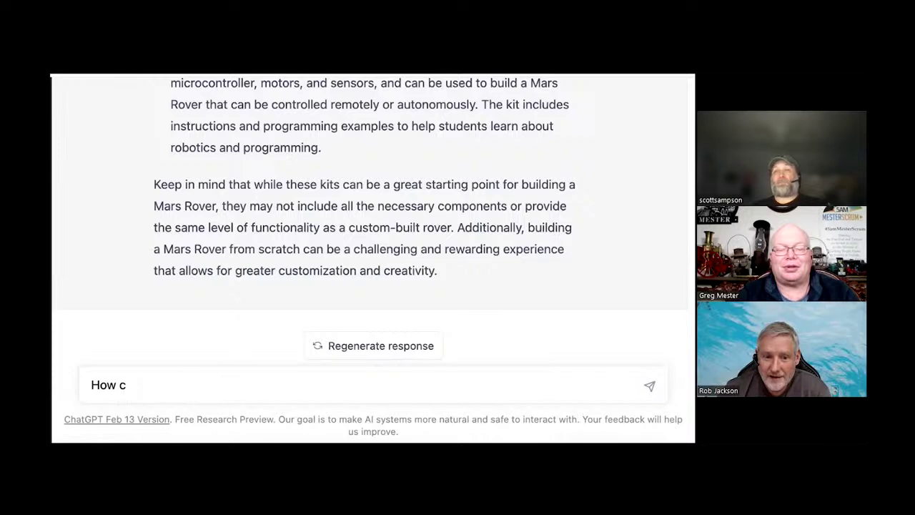
pyautogui.write('much do ')
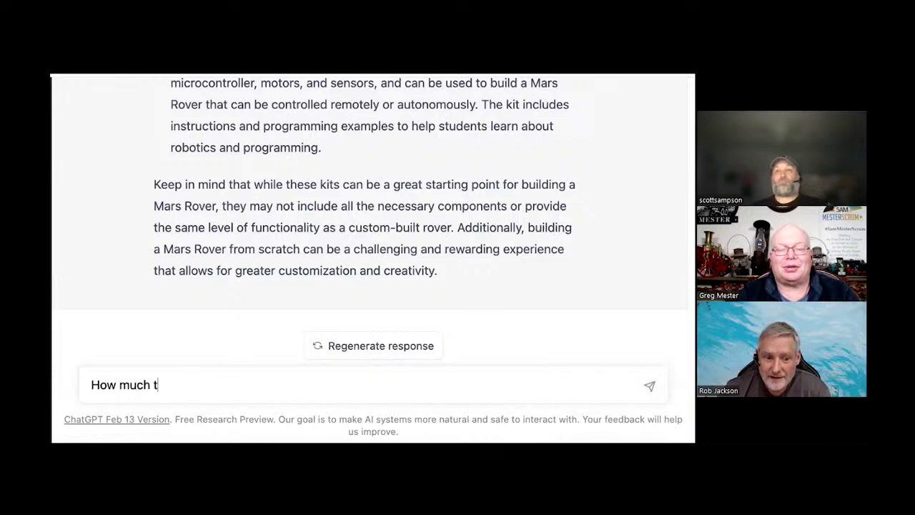
pyautogui.write('kits cost?')
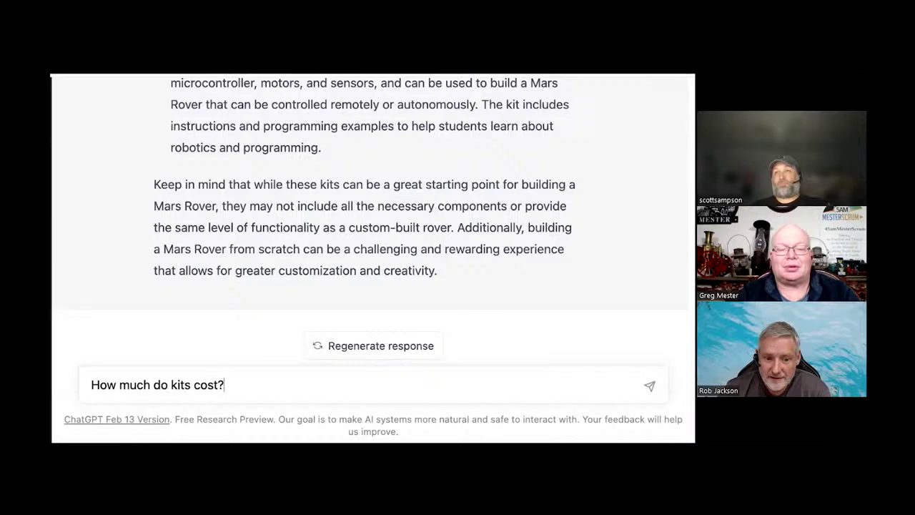
pyautogui.press('Return')
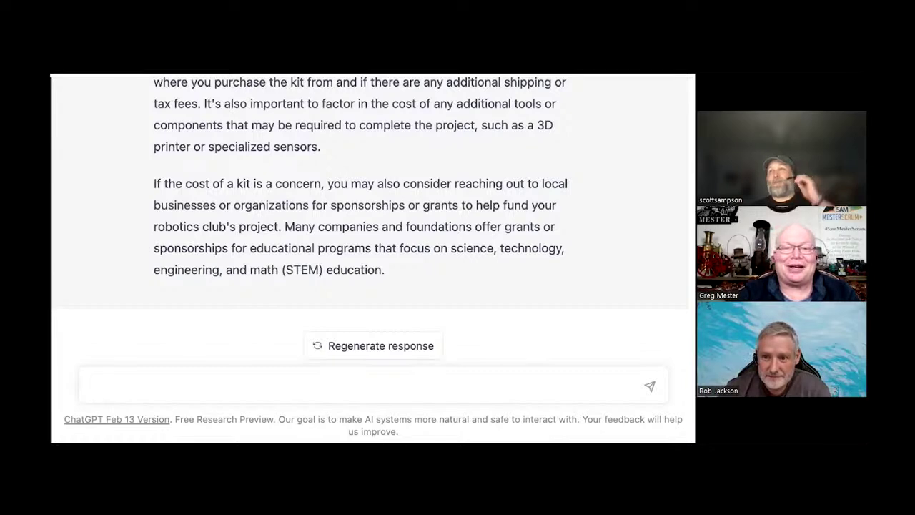
# Highlight the passage on seeking sponsorships or grants for the kit cost, and return to the empty message field.
pyautogui.moveTo(184, 186); pyautogui.dragTo(540, 223)
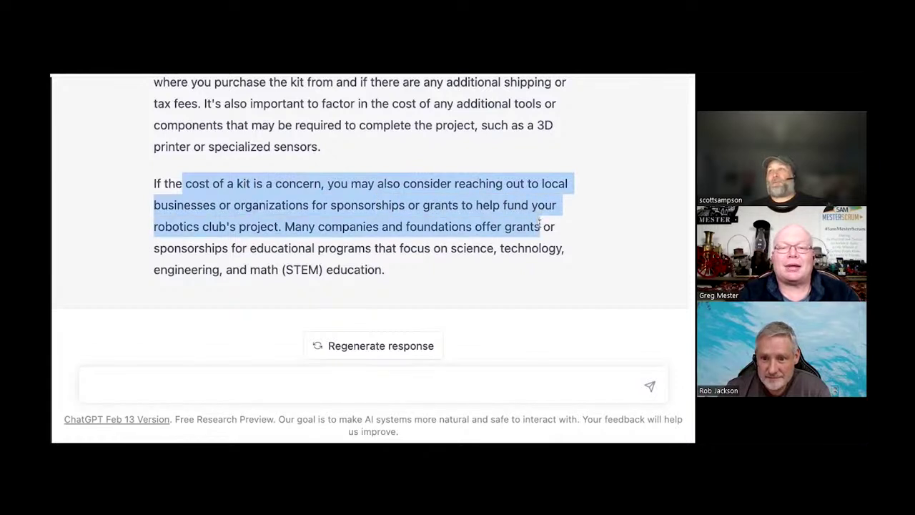
pyautogui.click(460, 382)
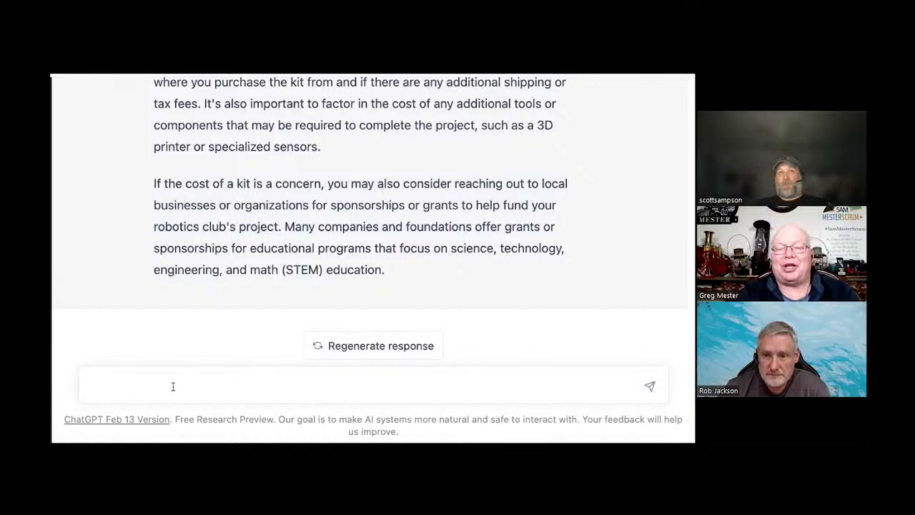
# Send the prompt "Can you give us a list of grants in Philadelphia" and read through the grants in the reply.
pyautogui.write('Can ')
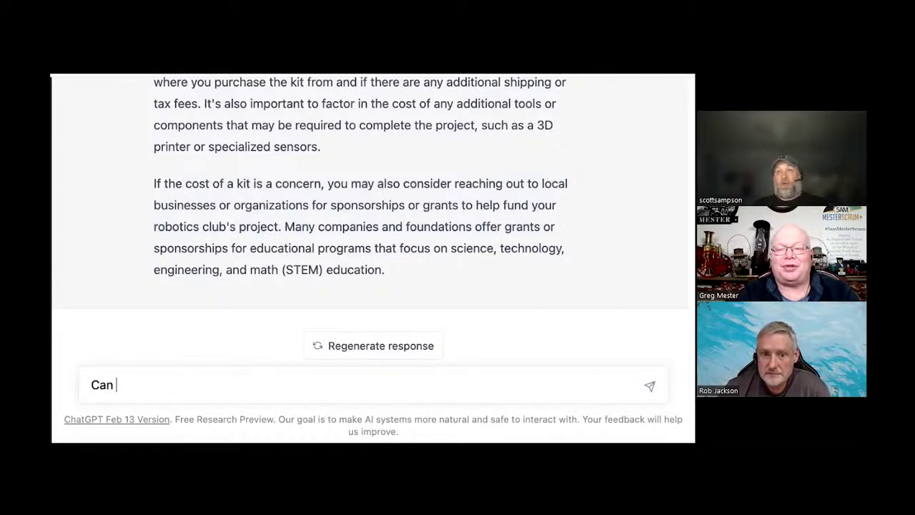
pyautogui.write('you give us a list of grants in Phi')
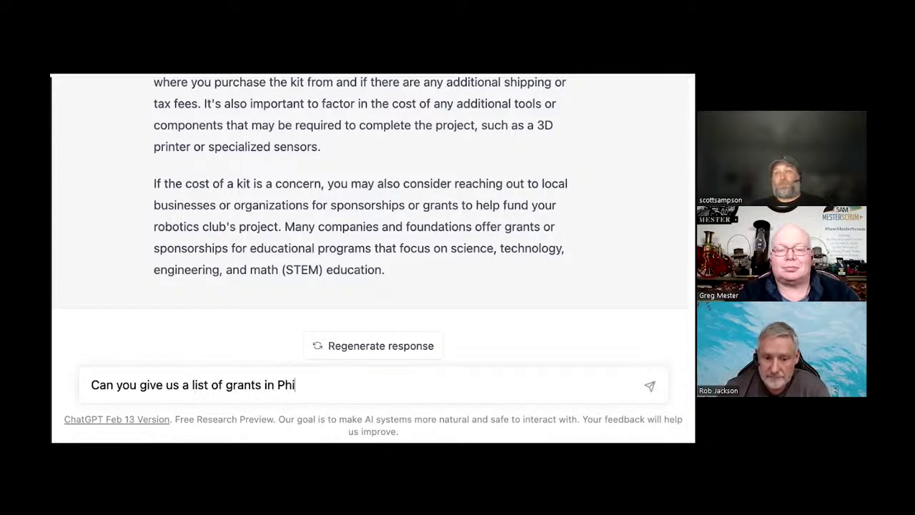
pyautogui.write('ladelphia')
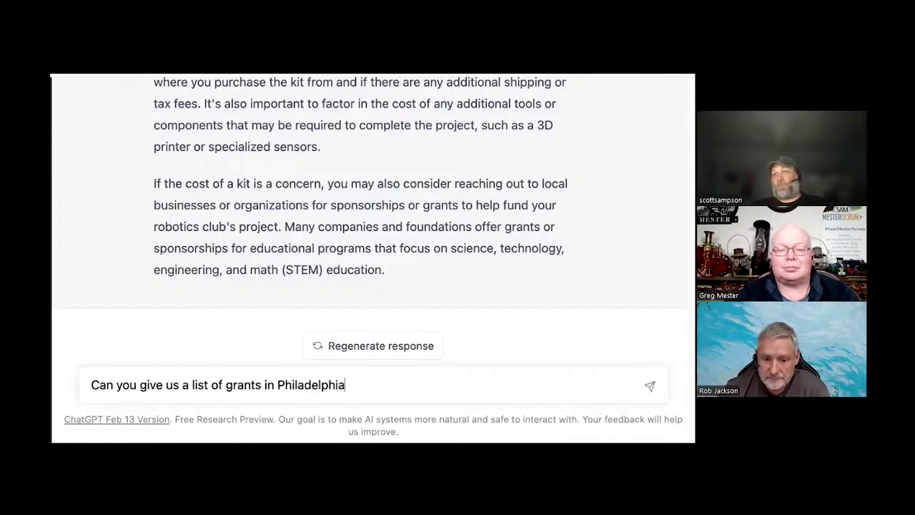
pyautogui.press('Return')
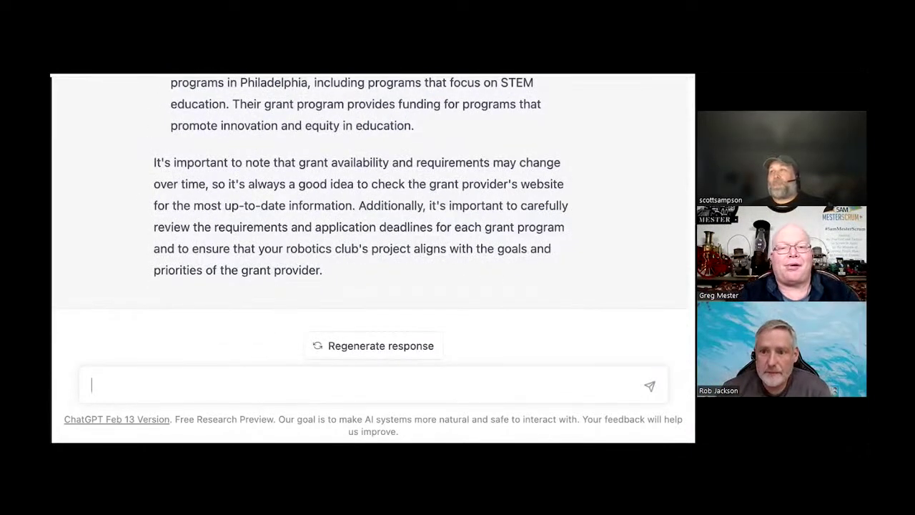
pyautogui.scroll(15, 372, 214)
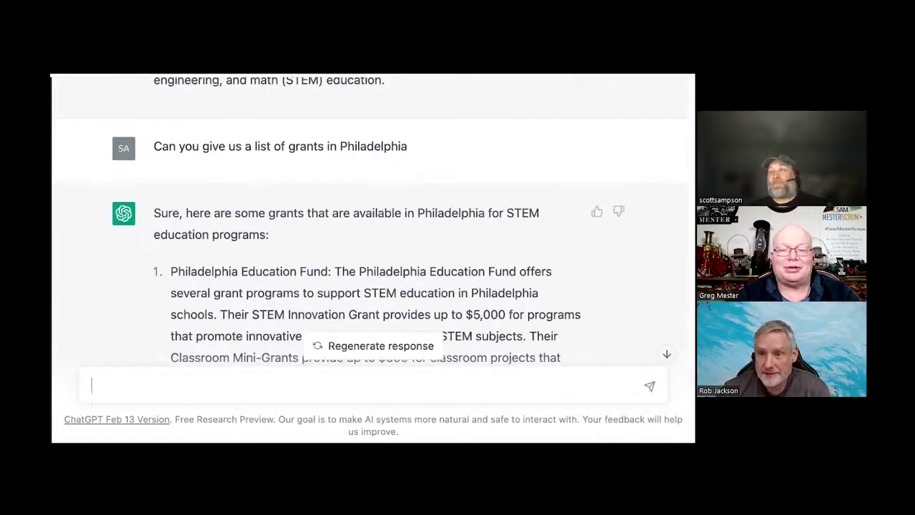
pyautogui.scroll(-6, 372, 215)
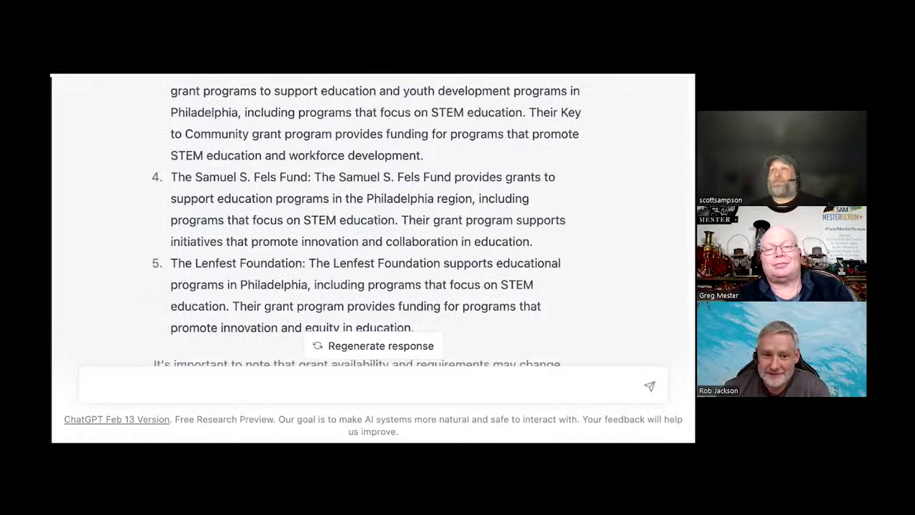
pyautogui.scroll(-3, 431, 354)
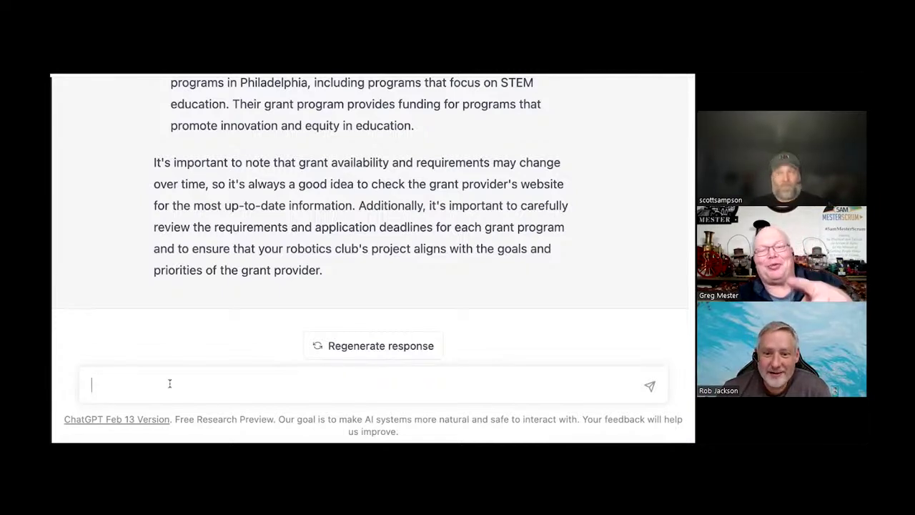
pyautogui.write('Can')
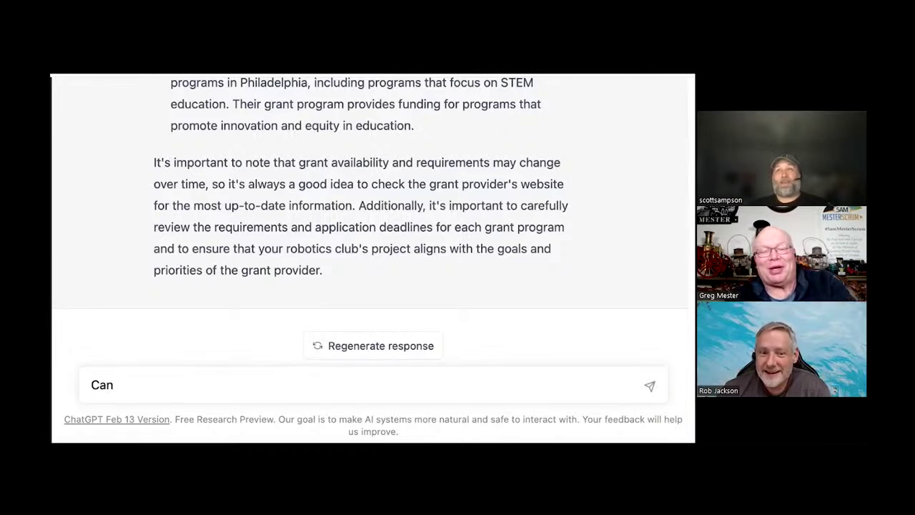
pyautogui.press('BackSpace')
pyautogui.press('BackSpace')
pyautogui.press('BackSpace')
pyautogui.press('BackSpace')
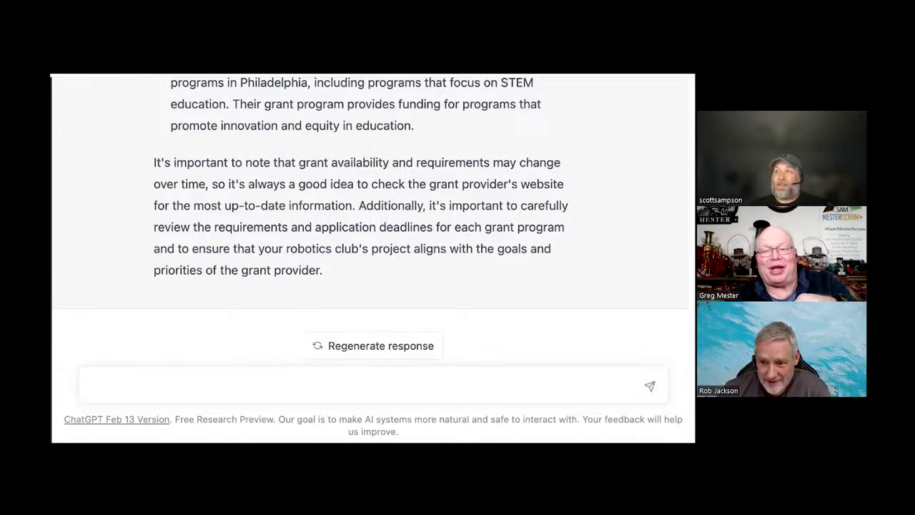
# Draft the prompt "can you write a grant for Philadelphia Education Fund?" based on the first grant provider in the reply.
pyautogui.scroll(5, 371, 215)
pyautogui.scroll(5, 372, 214)
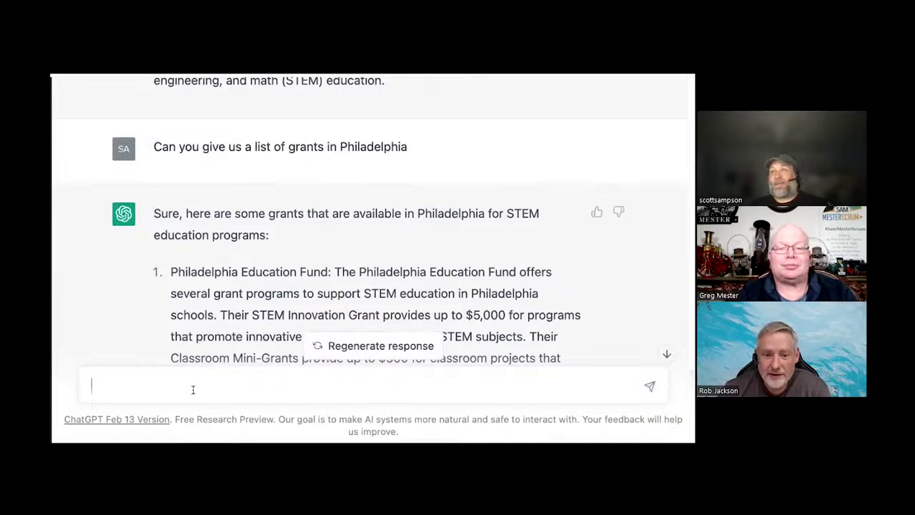
pyautogui.write('can you ')
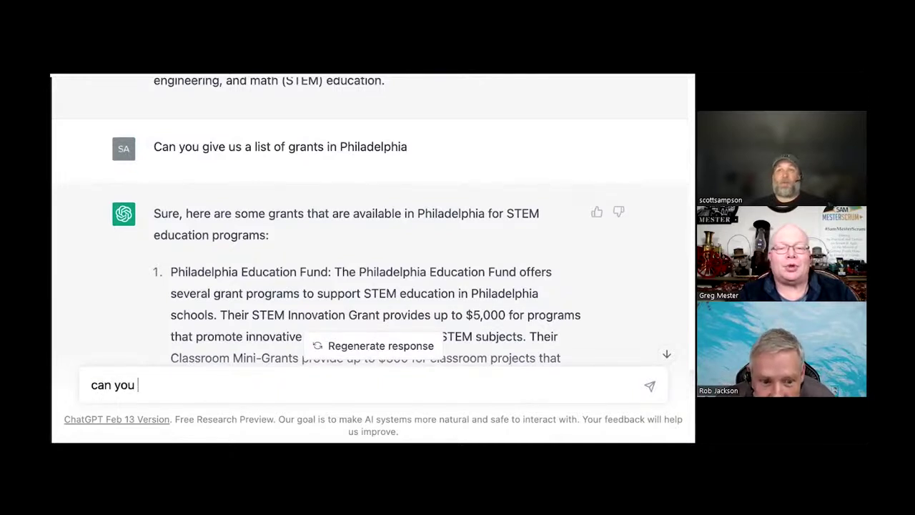
pyautogui.write('werite a g')
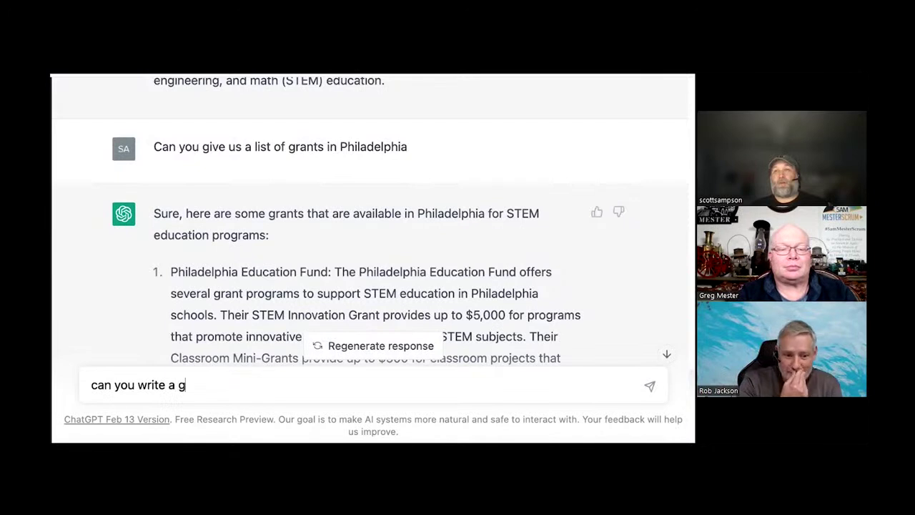
pyautogui.write('rant for')
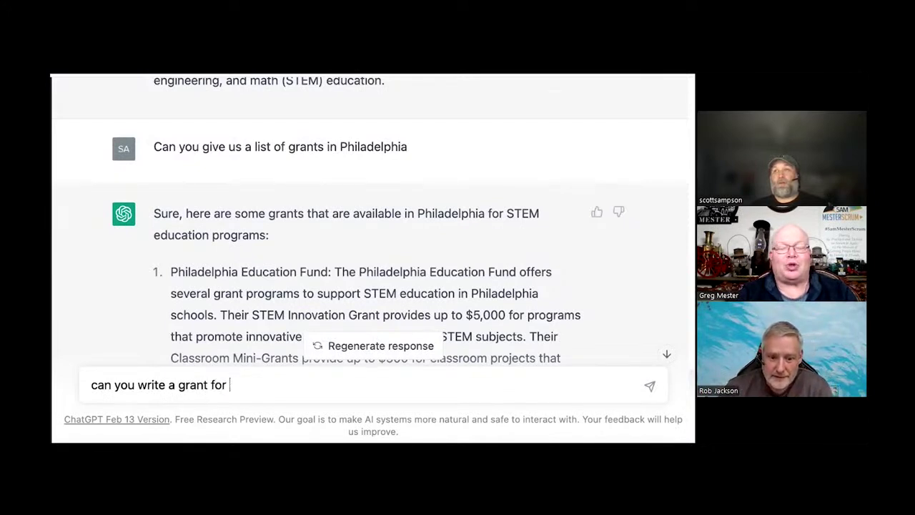
pyautogui.write(' P')
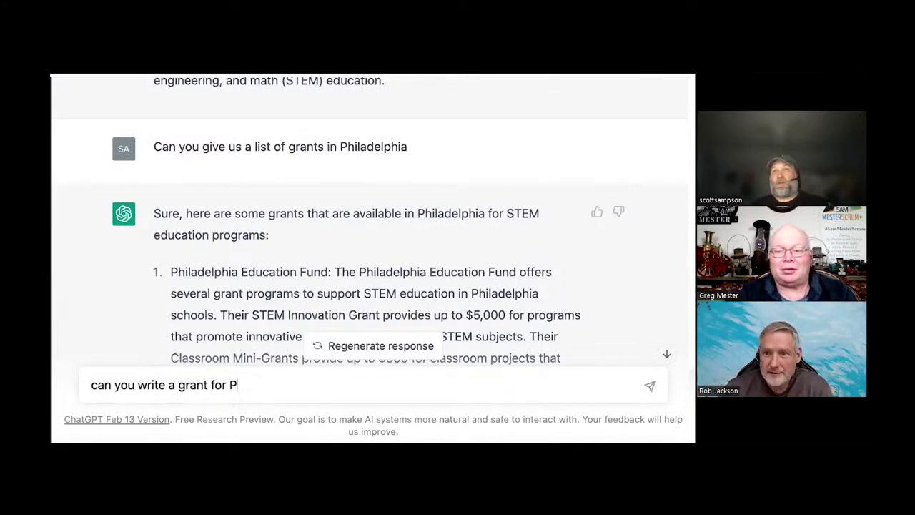
pyautogui.write('hiladelphia Education F')
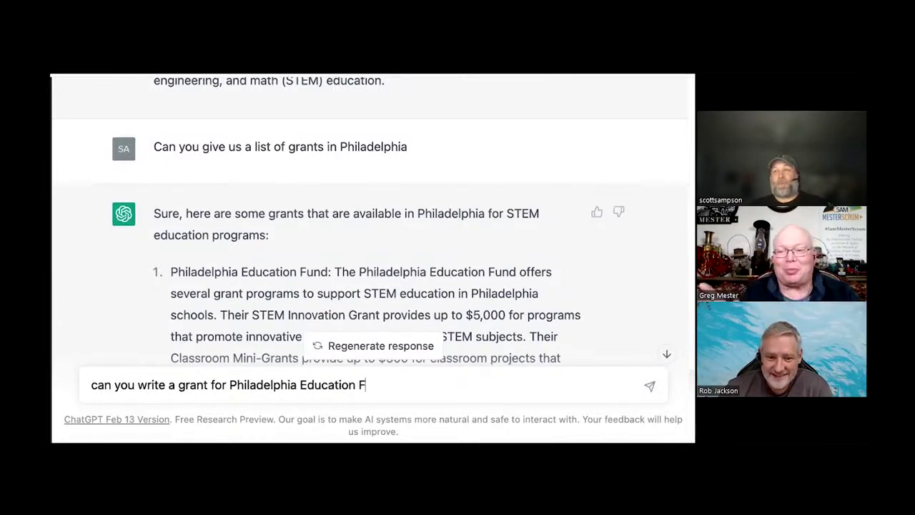
pyautogui.write('und?')
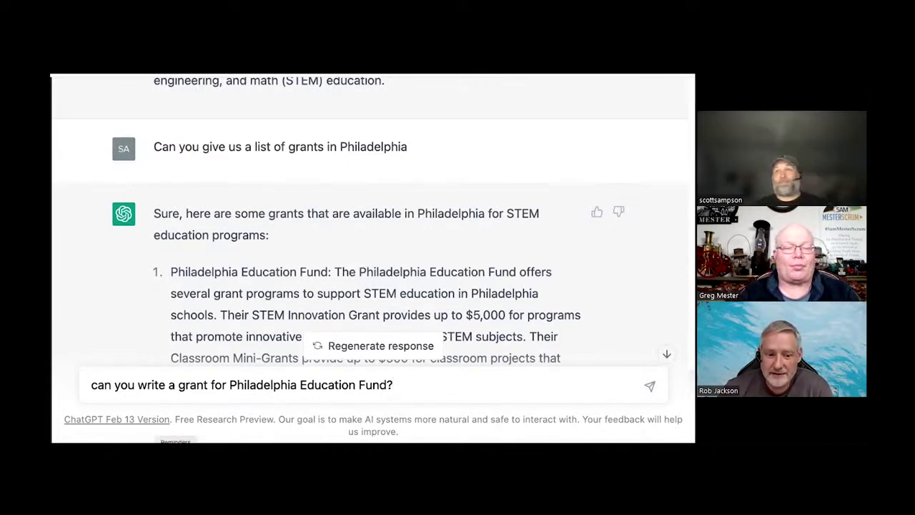
# Shorten the drafted prompt to "write a grant for Philadelphia Education Fund?" and send it.
pyautogui.moveTo(137, 386); pyautogui.dragTo(90, 386)
pyautogui.press('BackSpace')
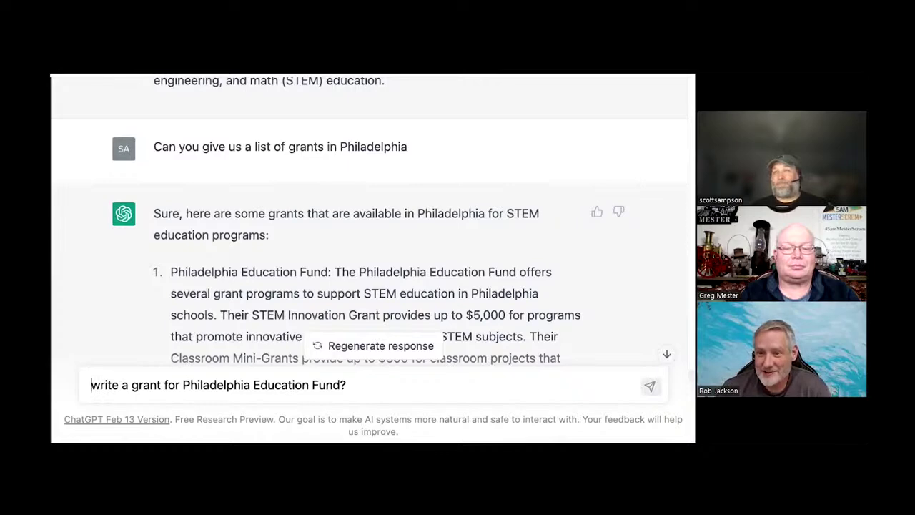
pyautogui.press('Return')
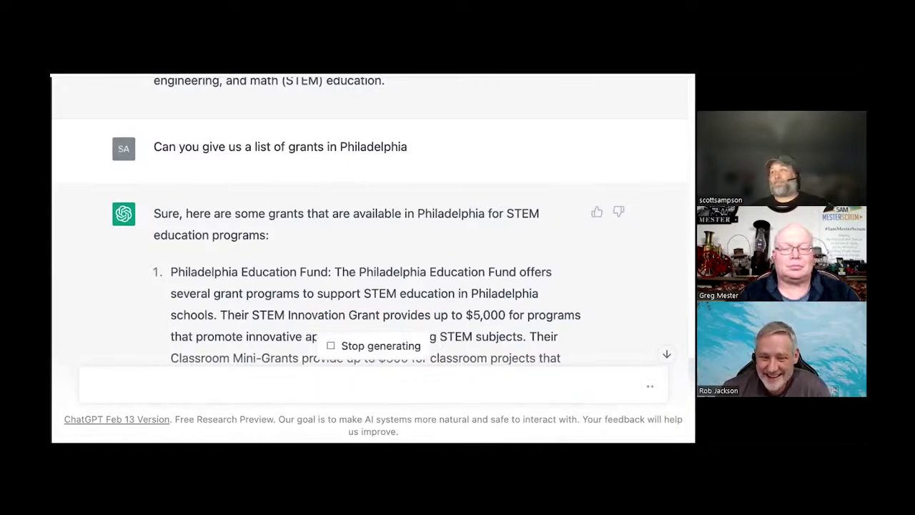